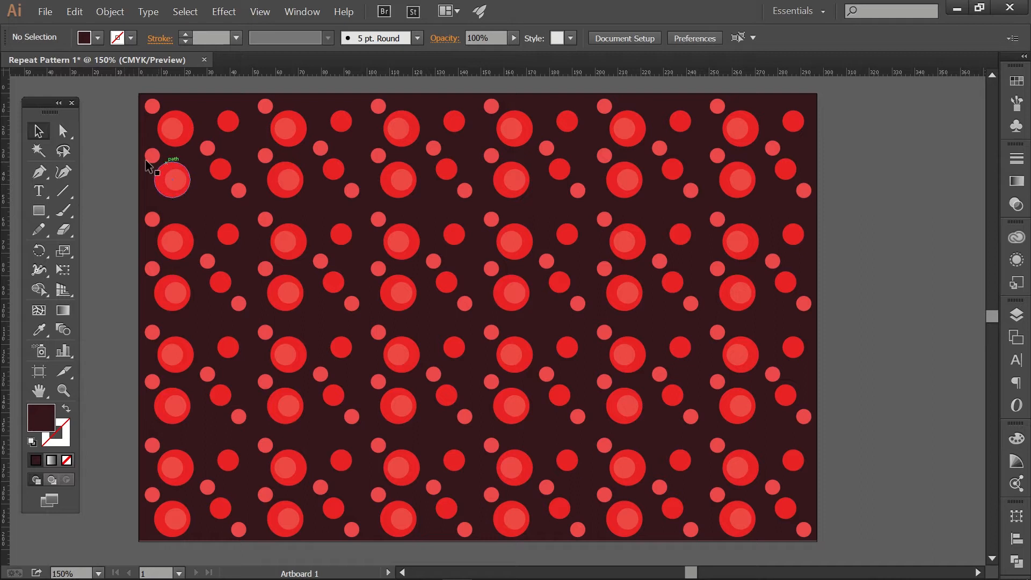
# Create a landscape A4 document, 297 x 210 mm, named "Repeat Pattern Experiment" with CMYK color mode and High (300 ppi) raster effects.
pyautogui.click(50, 12)
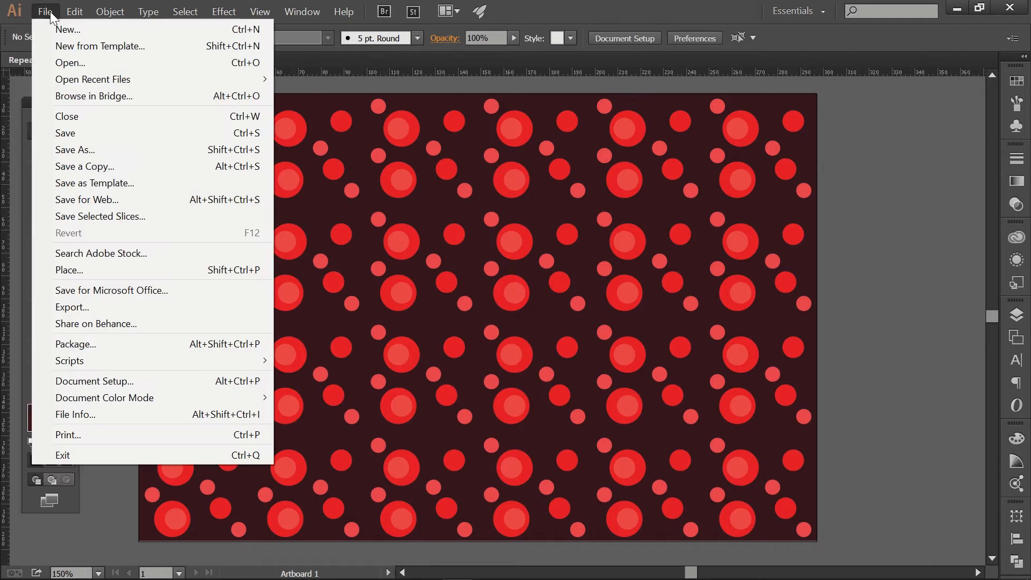
pyautogui.click(209, 28)
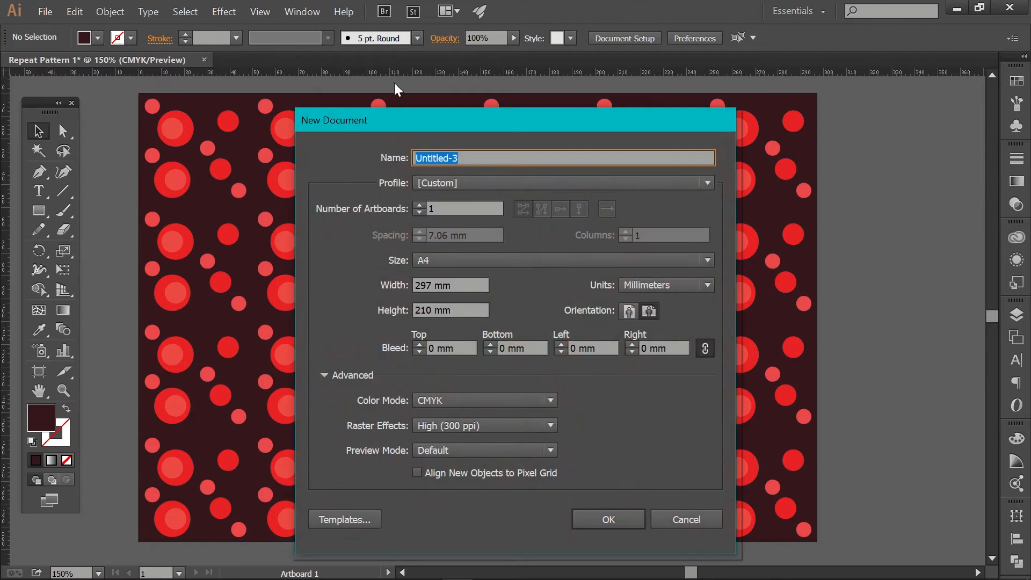
pyautogui.moveTo(430, 118); pyautogui.dragTo(382, 85)
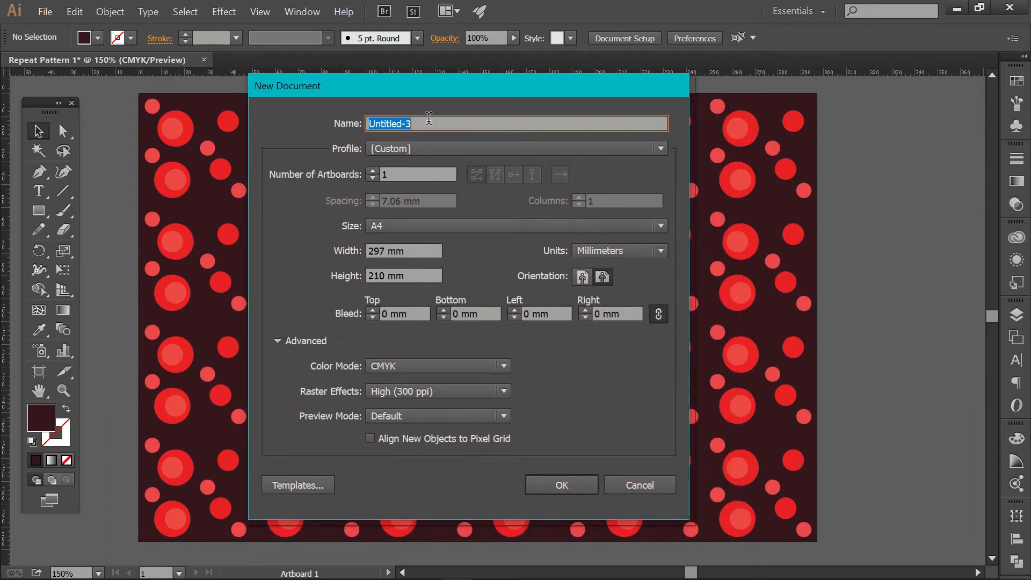
pyautogui.write('Repeat Pattern Experiment')
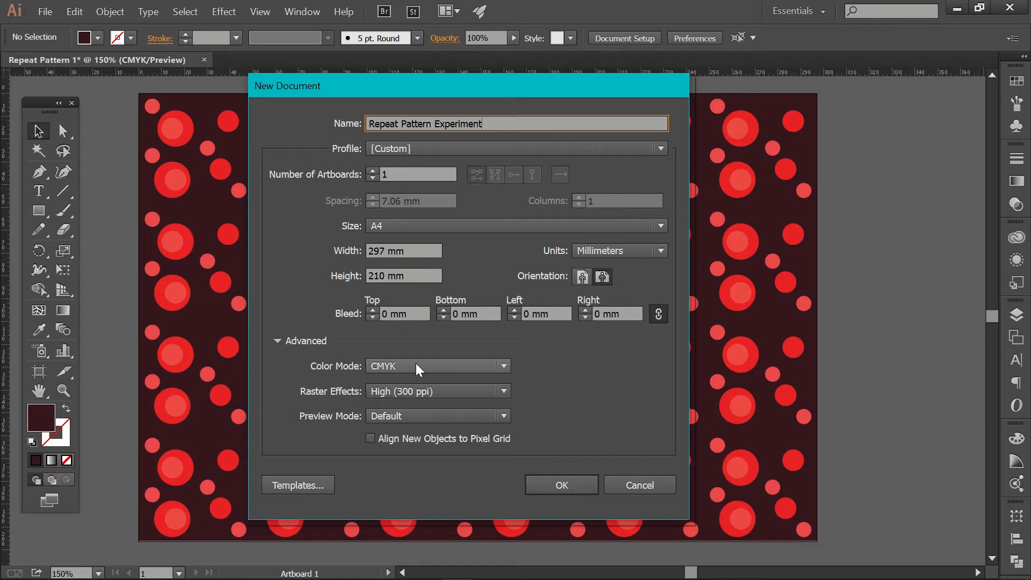
pyautogui.click(503, 366)
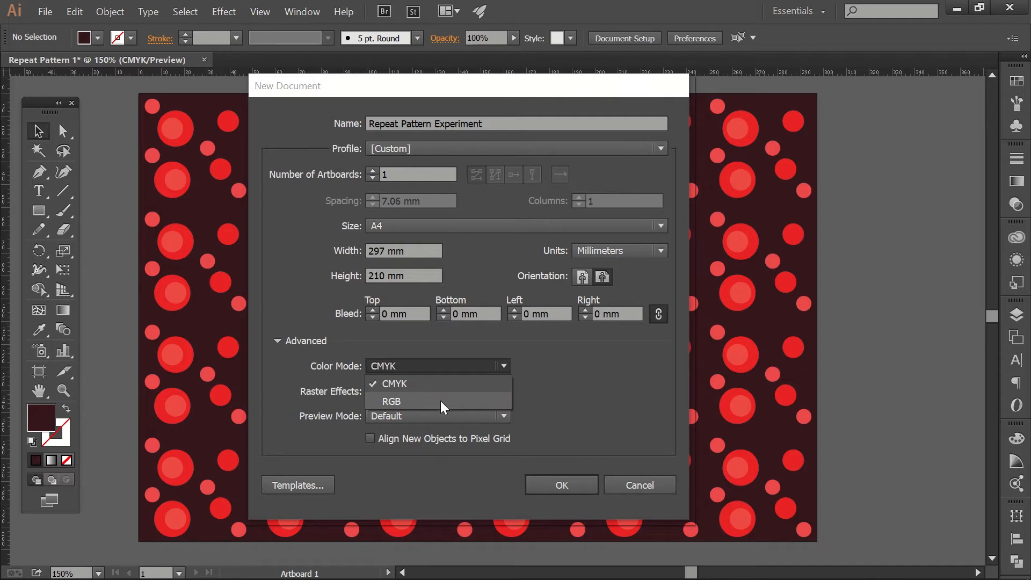
pyautogui.click(508, 385)
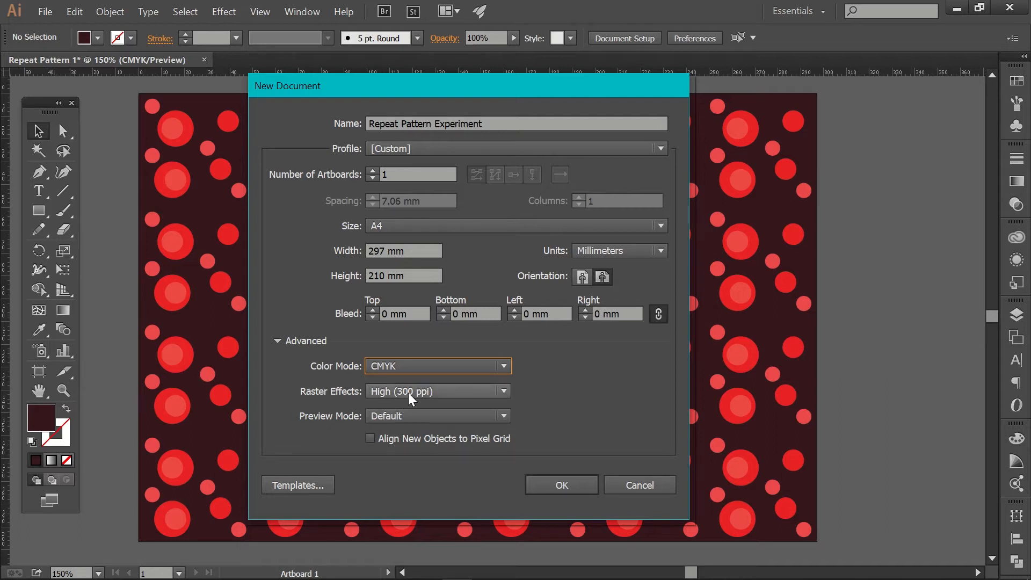
pyautogui.click(503, 391)
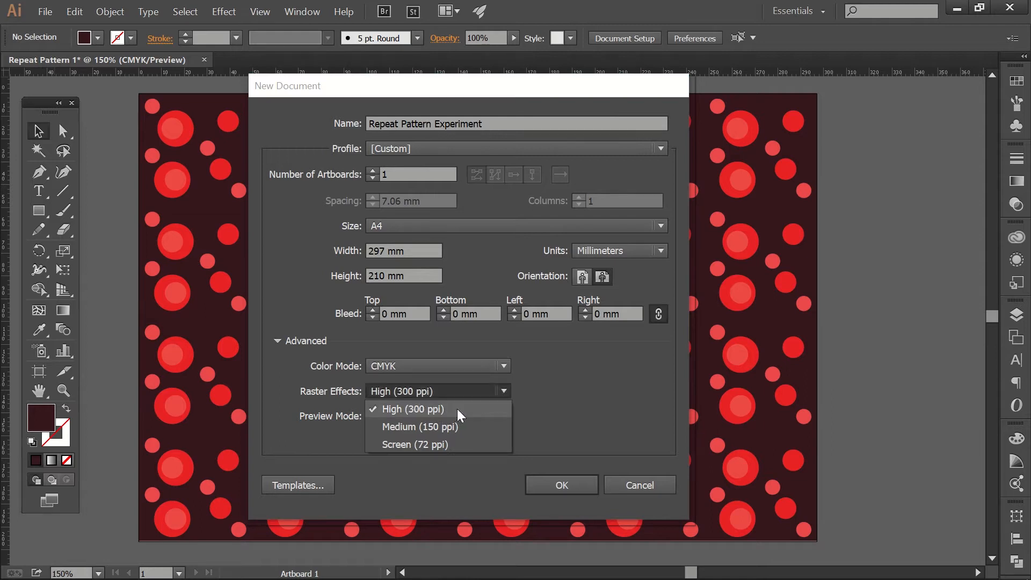
pyautogui.click(503, 391)
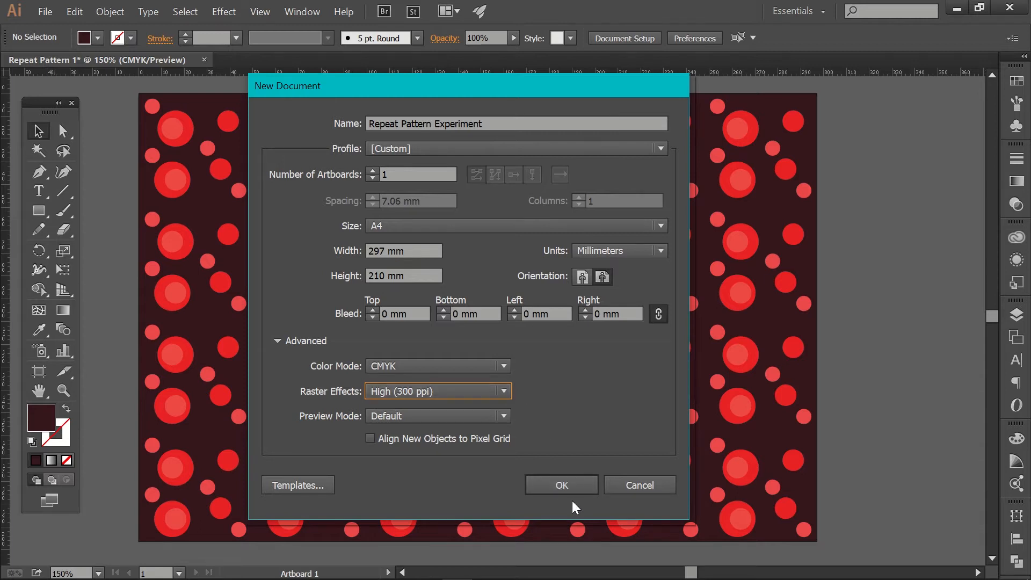
pyautogui.click(577, 485)
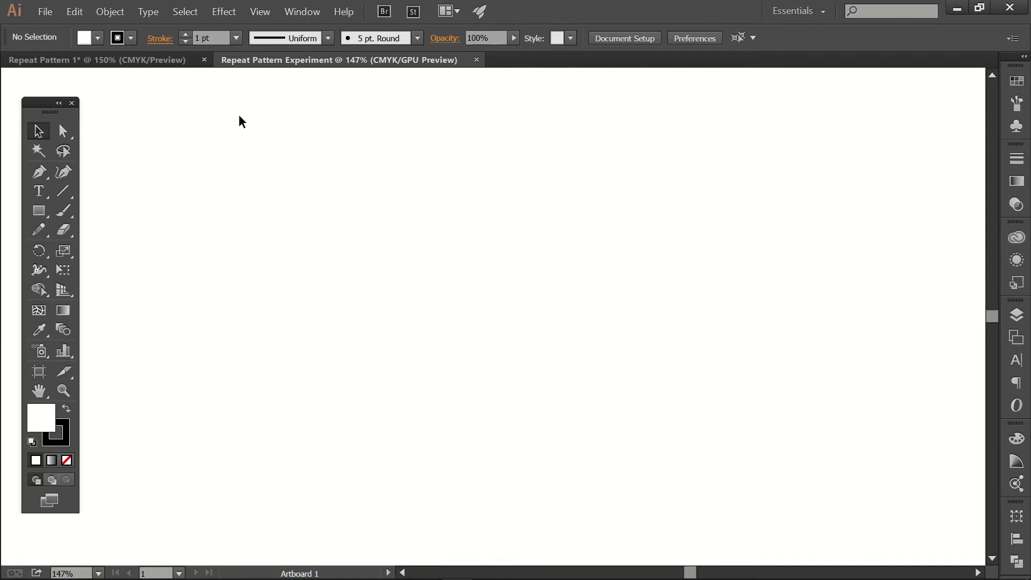
# Switch the new document's display from GPU preview to Preview on CPU.
pyautogui.click(262, 12)
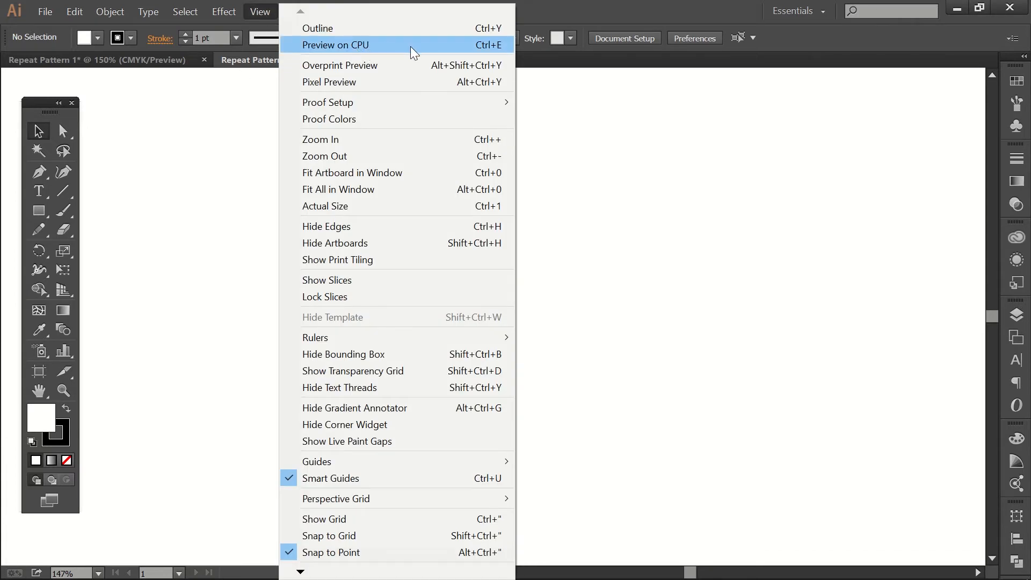
pyautogui.click(437, 46)
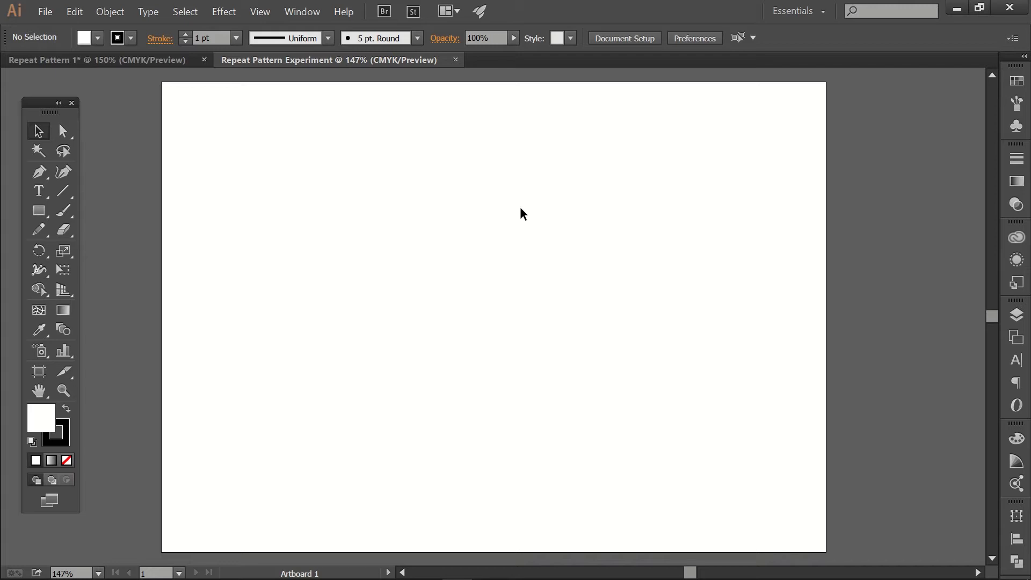
pyautogui.click(262, 12)
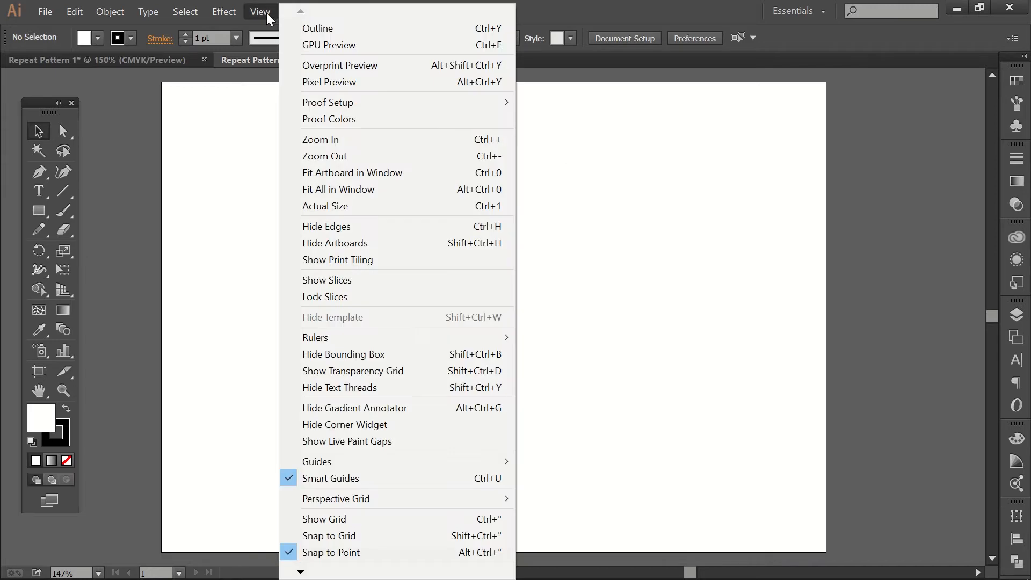
pyautogui.click(266, 12)
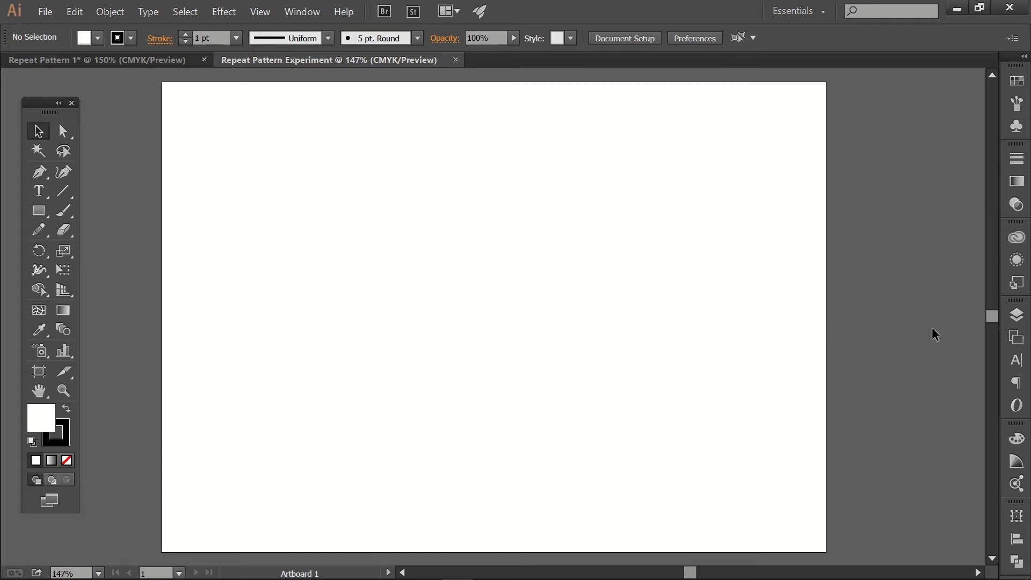
# Rename the document's only layer as Background.
pyautogui.click(1017, 328)
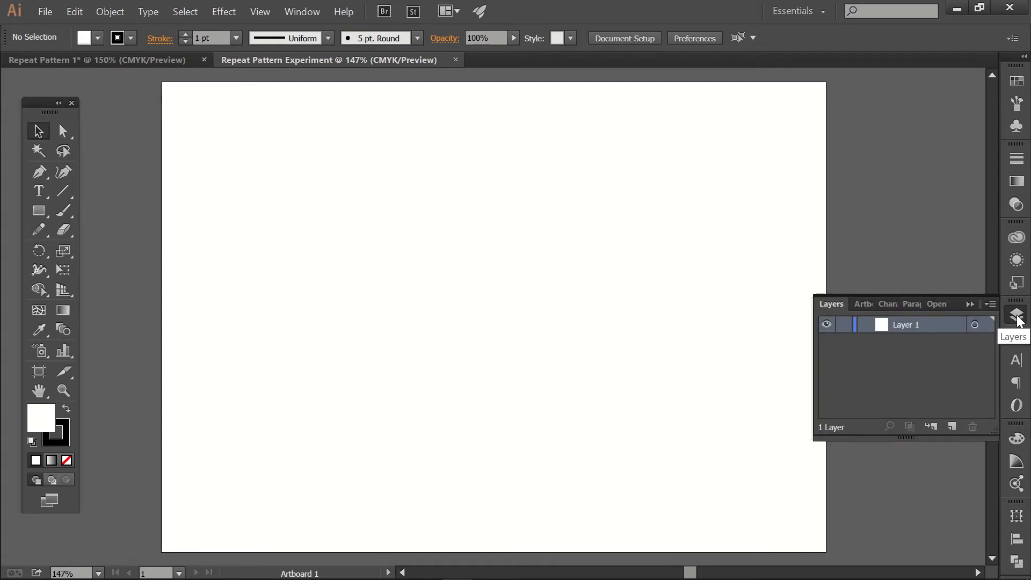
pyautogui.click(1018, 317)
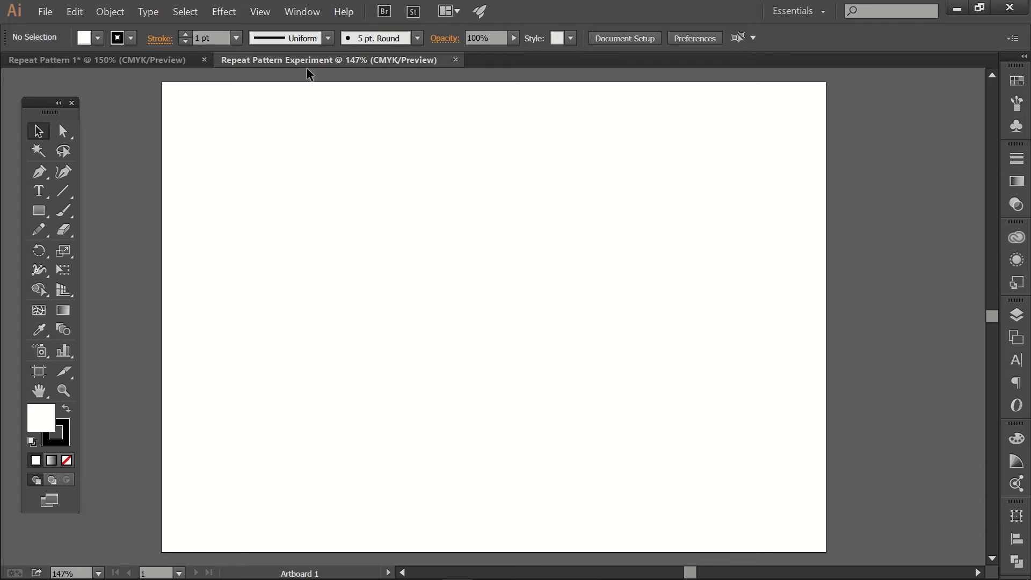
pyautogui.click(313, 15)
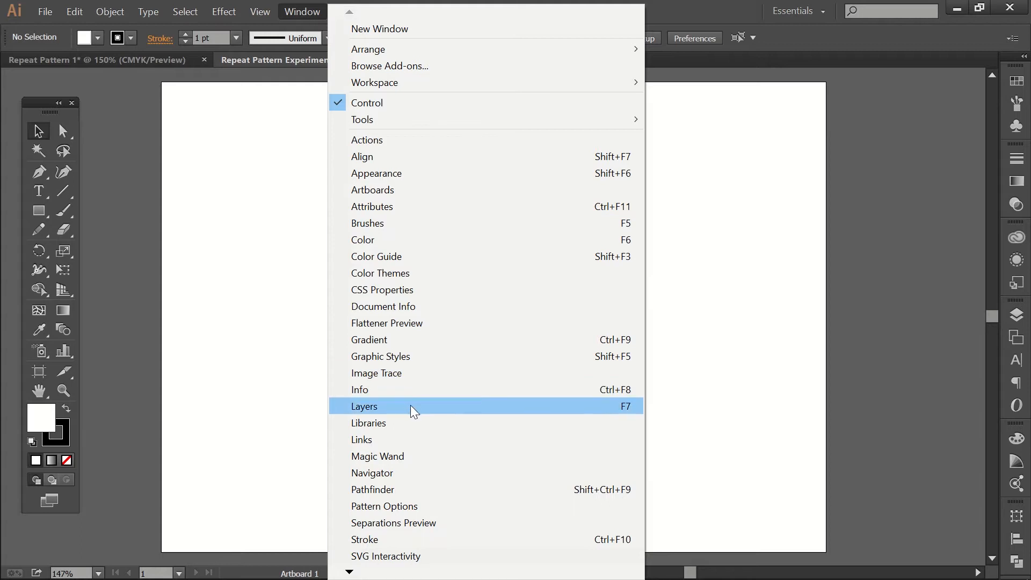
pyautogui.click(635, 408)
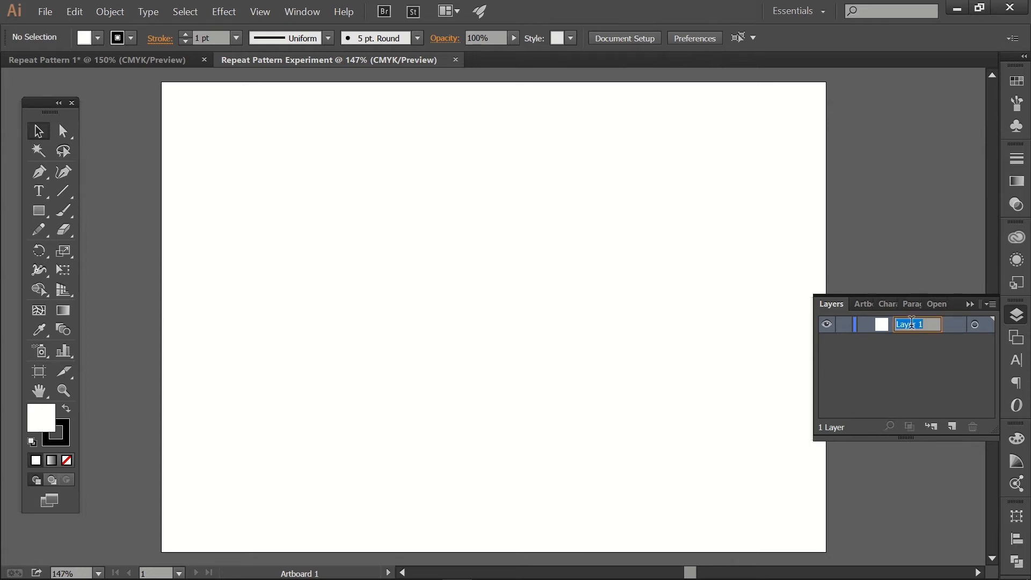
pyautogui.write('Background')
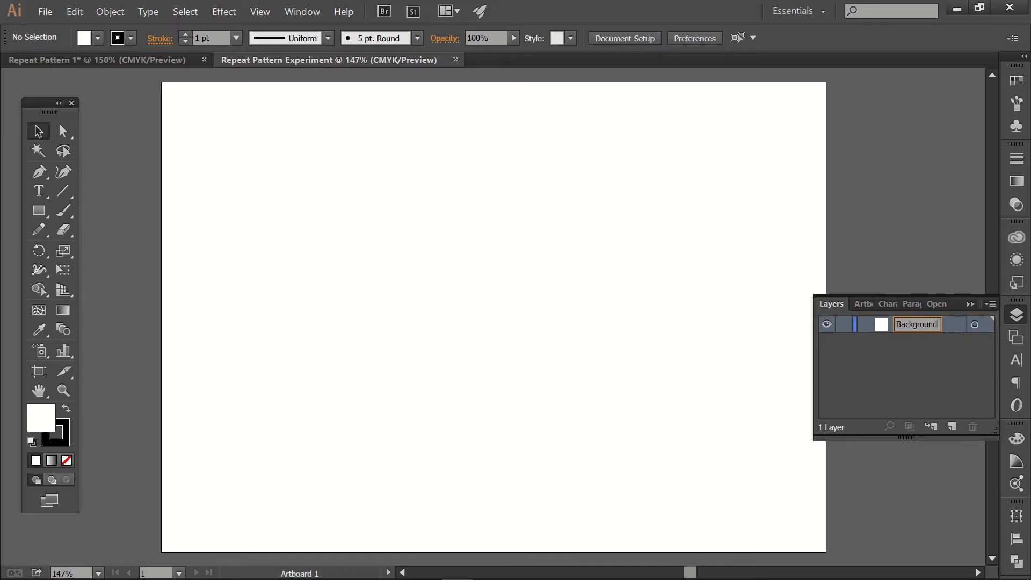
pyautogui.click(859, 381)
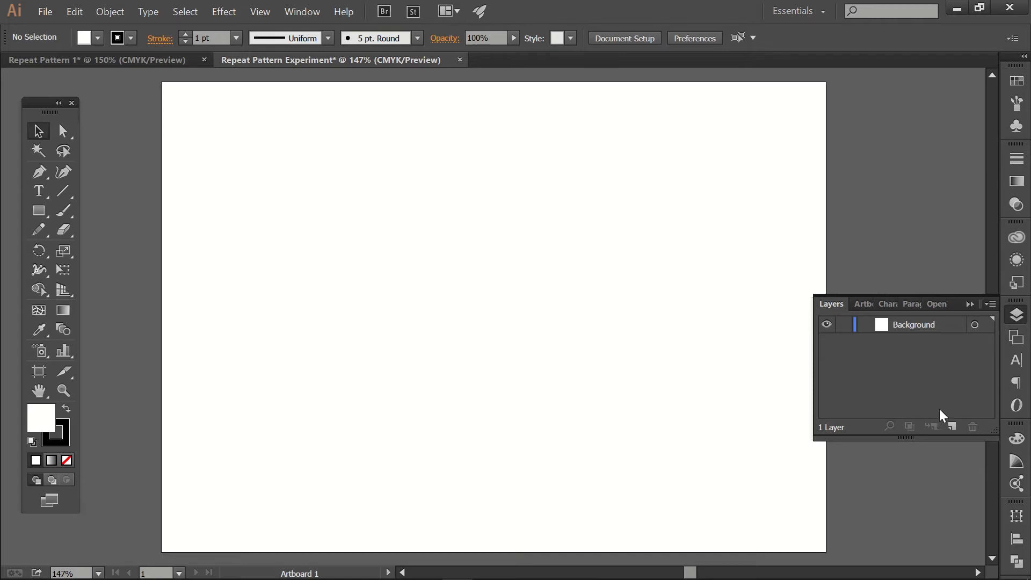
# Add a new layer named Pattern above Background and make it the active layer.
pyautogui.click(951, 425)
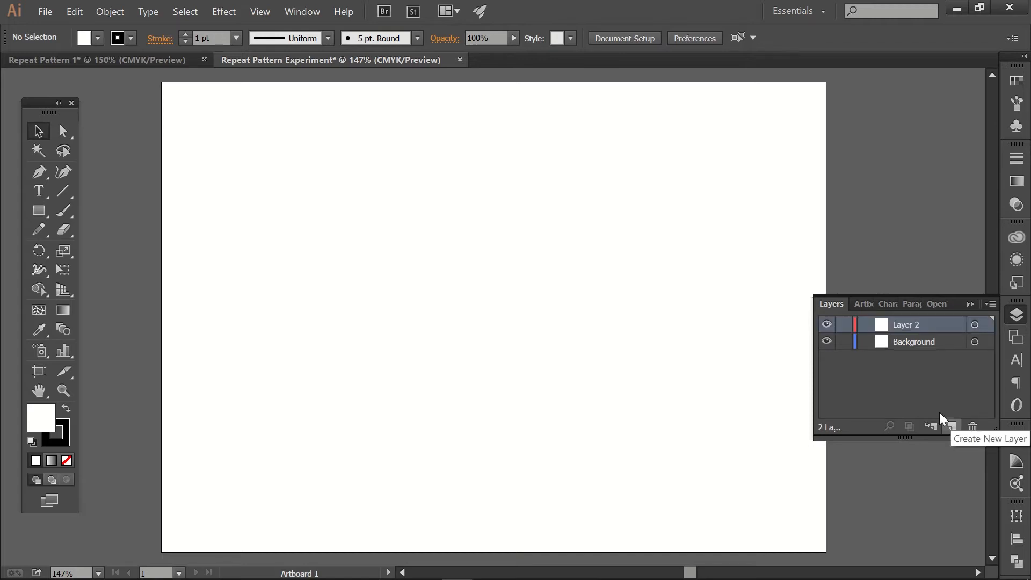
pyautogui.doubleClick(907, 322)
pyautogui.write('Patter')
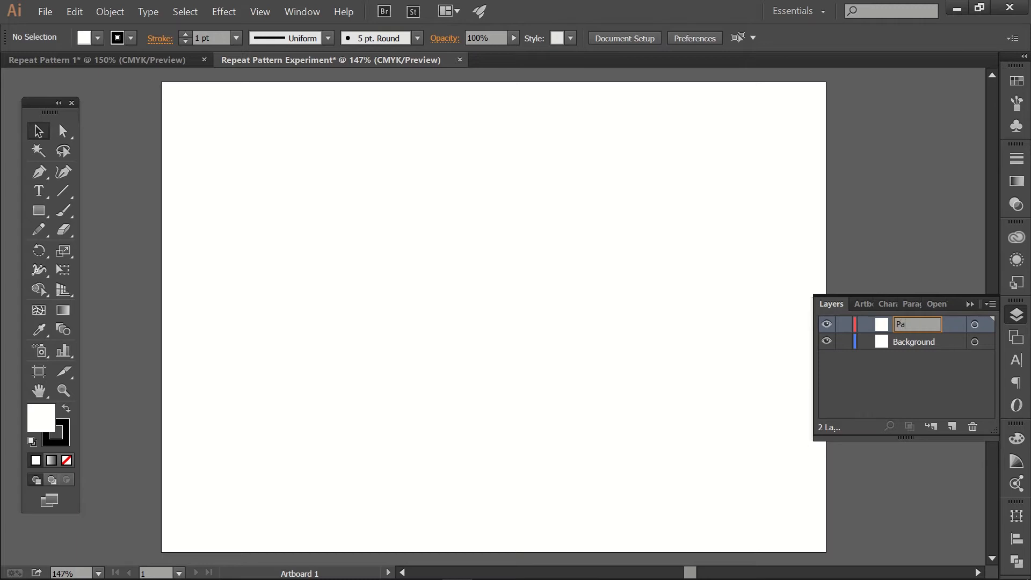
pyautogui.write('n')
pyautogui.click(948, 372)
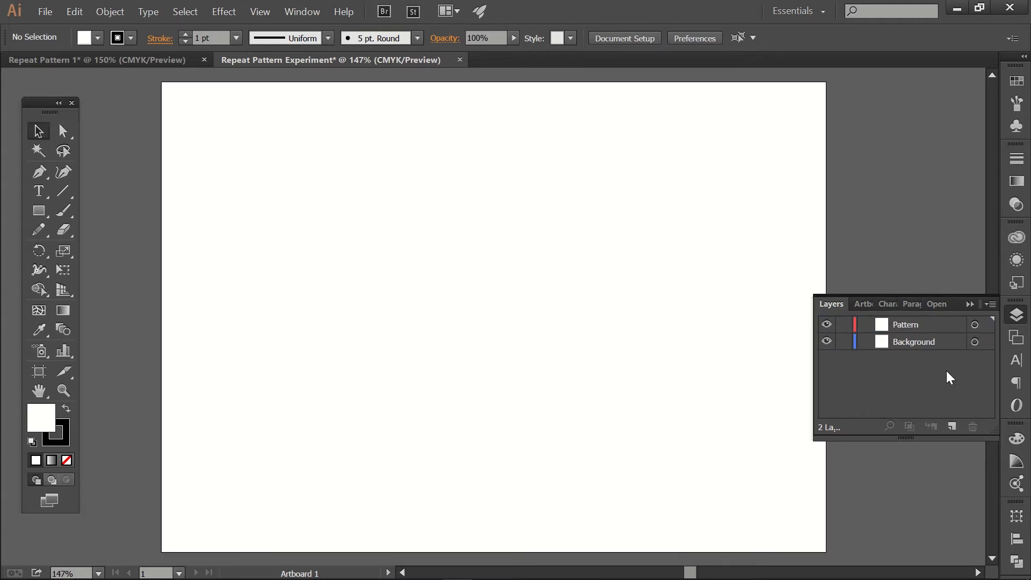
pyautogui.click(927, 326)
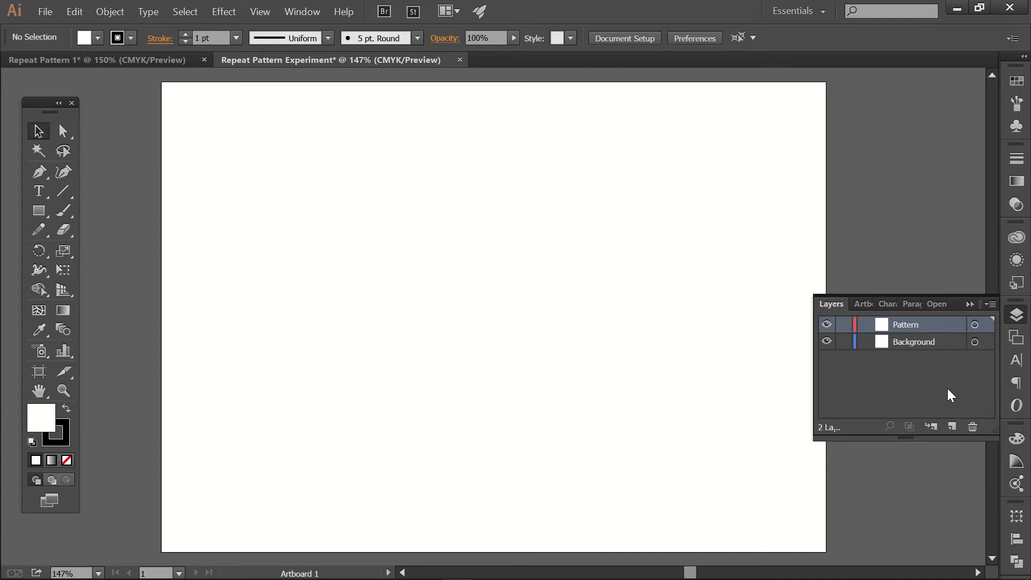
pyautogui.click(970, 304)
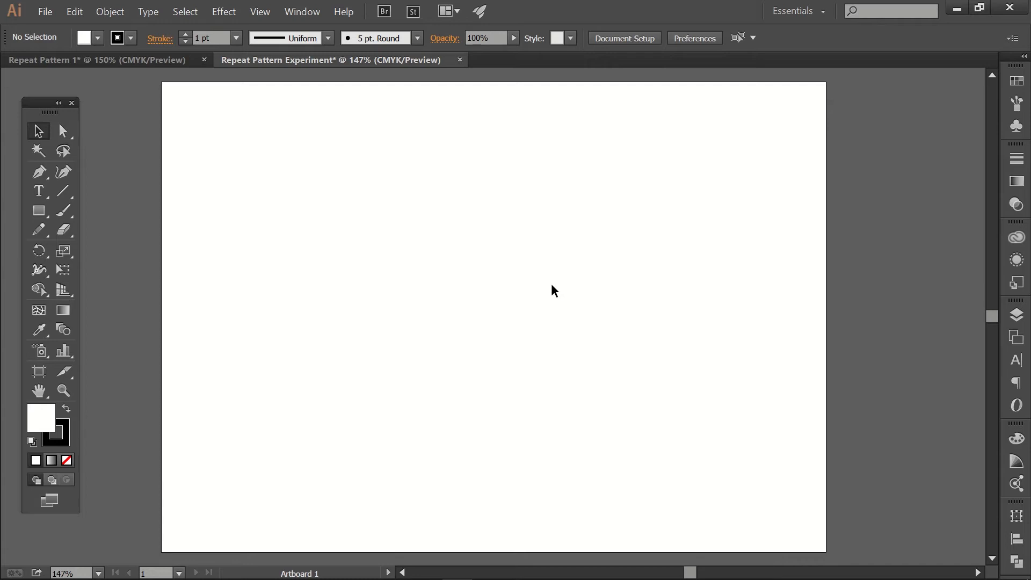
# Draw a 297 x 210 mm rectangle covering the whole artboard, with its corners snapped to the artboard's corners.
pyautogui.moveTo(56, 110); pyautogui.dragTo(83, 109)
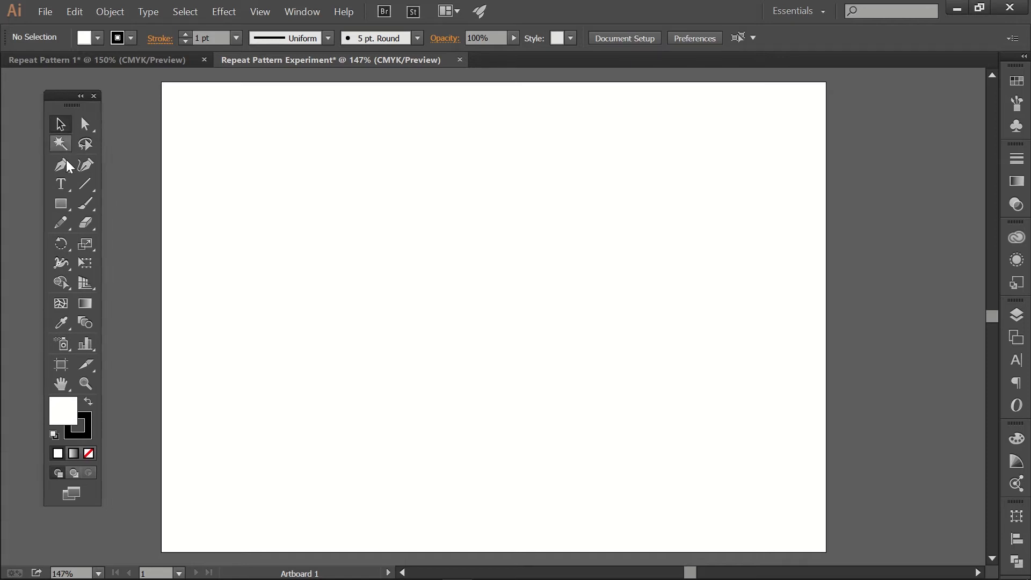
pyautogui.click(57, 202)
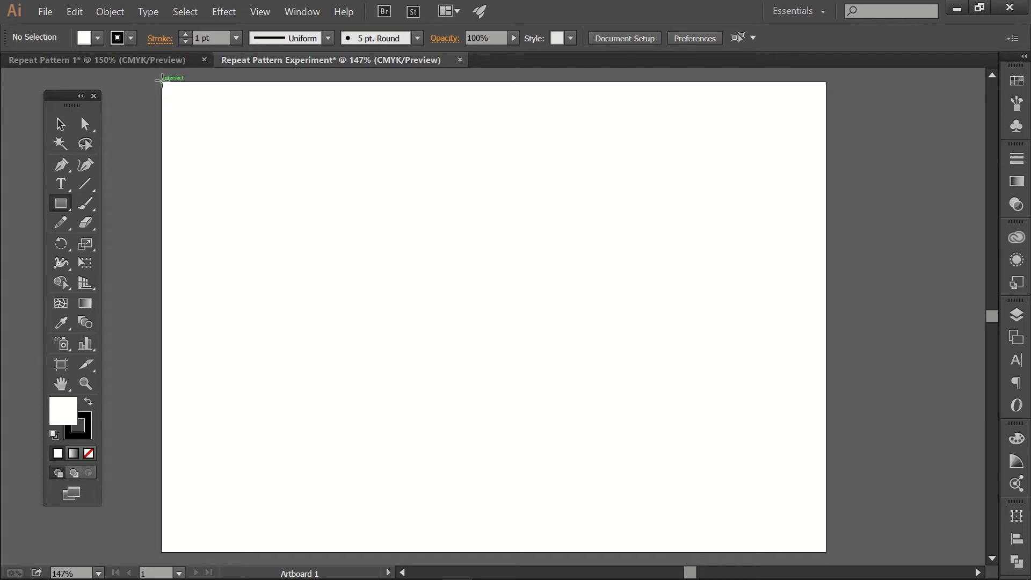
pyautogui.moveTo(162, 83); pyautogui.dragTo(827, 550)
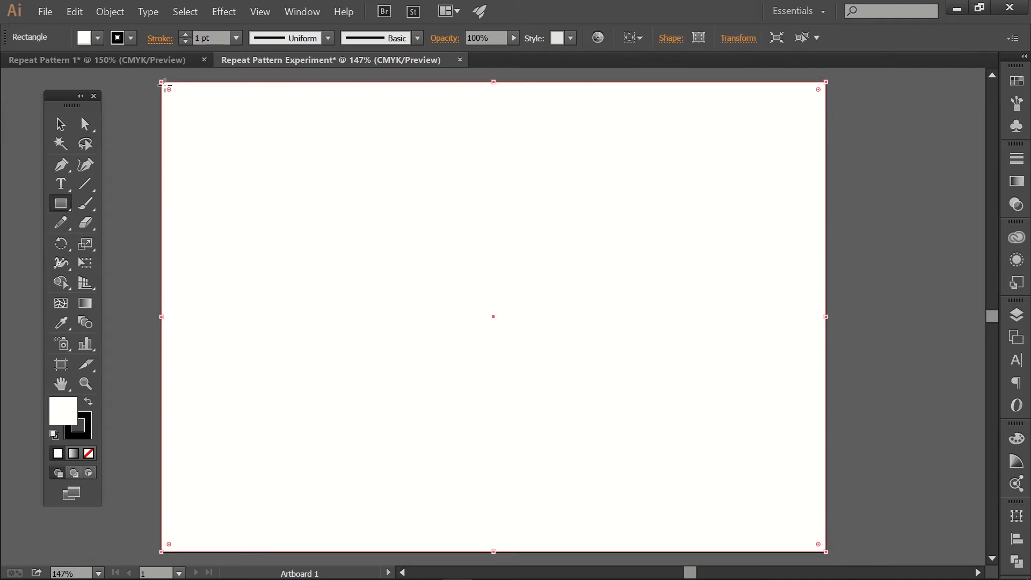
pyautogui.moveTo(161, 80); pyautogui.dragTo(168, 90)
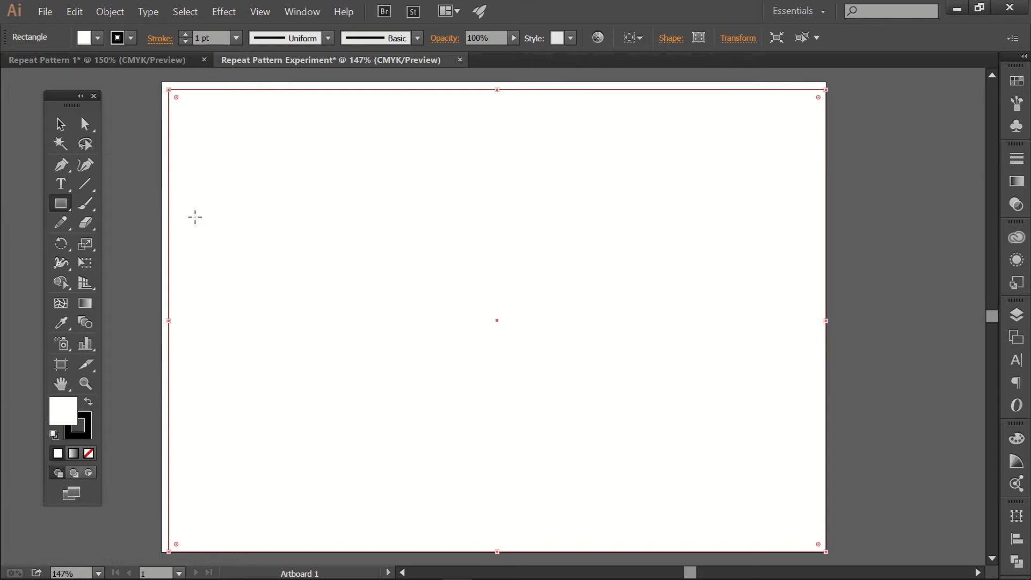
pyautogui.moveTo(169, 90); pyautogui.dragTo(161, 79)
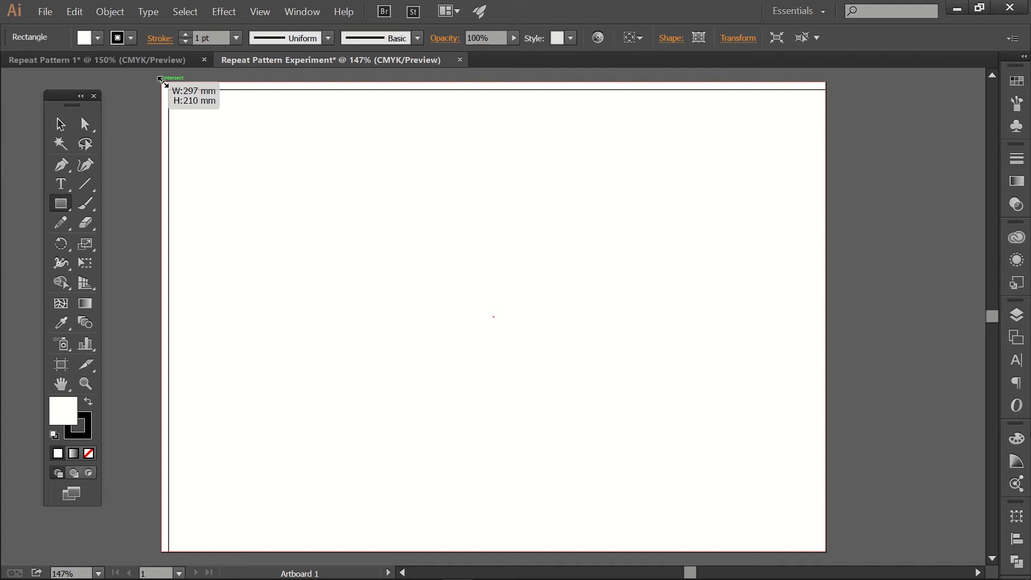
pyautogui.moveTo(161, 82); pyautogui.dragTo(161, 81)
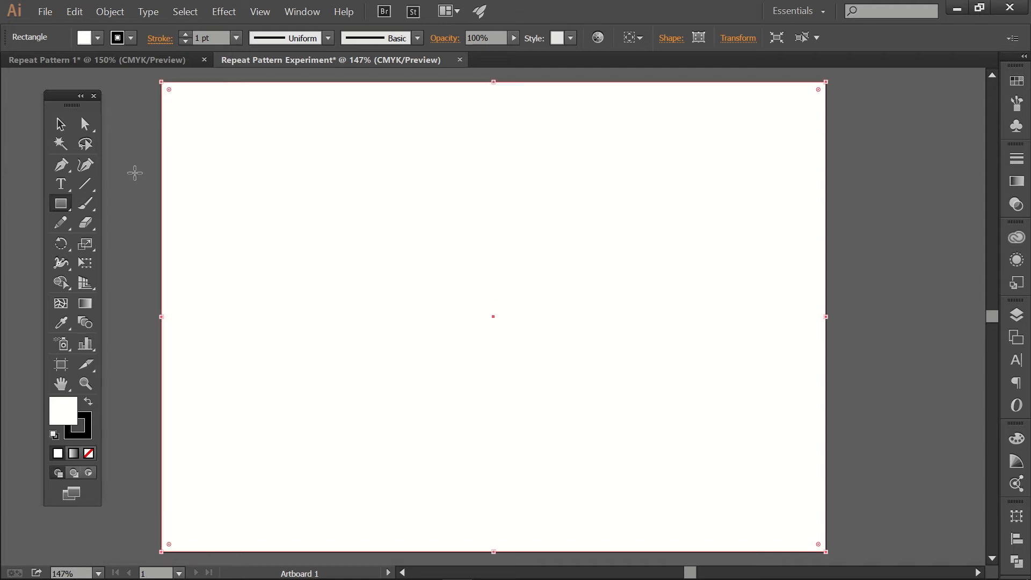
pyautogui.click(62, 125)
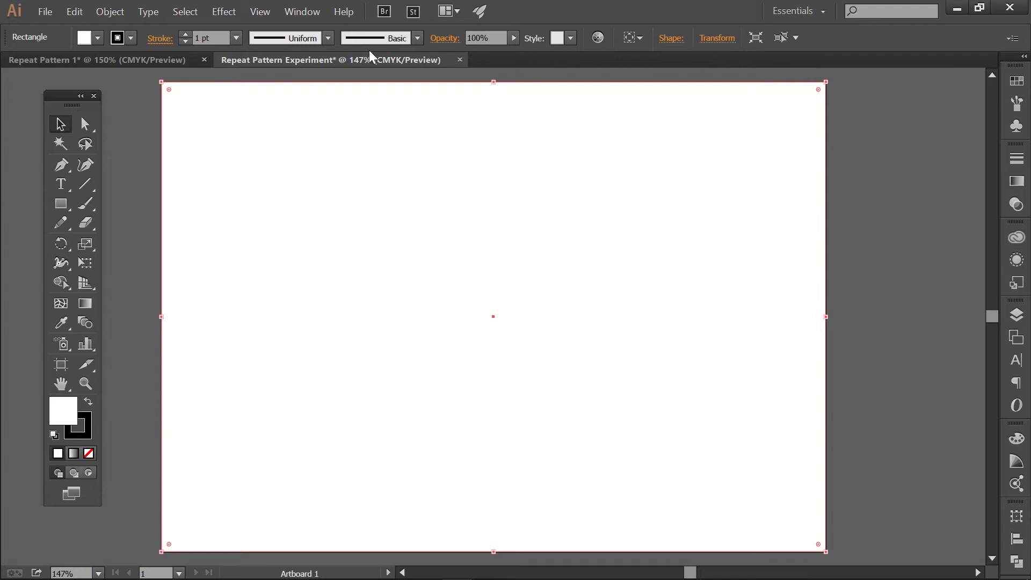
pyautogui.click(307, 12)
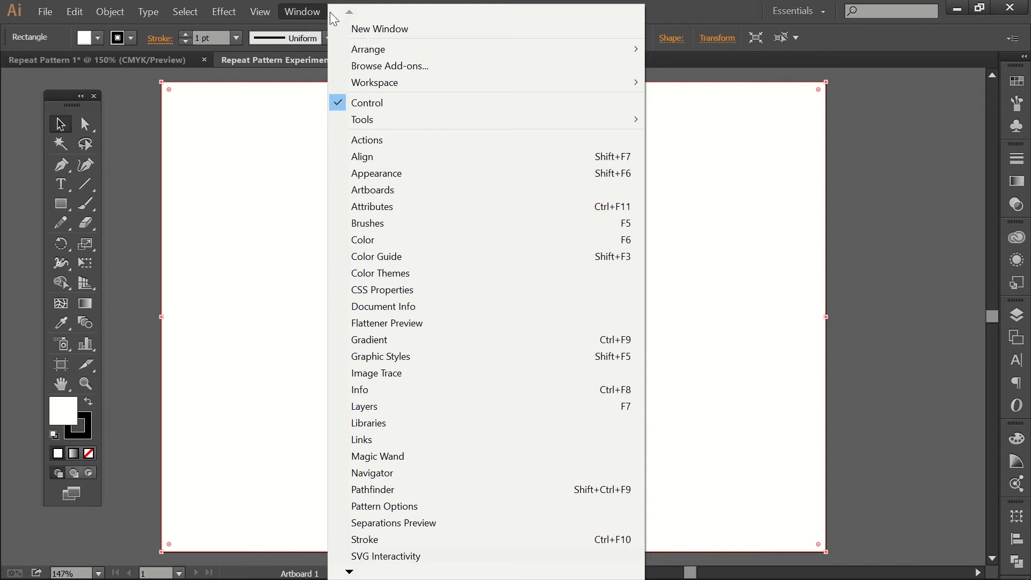
pyautogui.moveTo(472, 80)
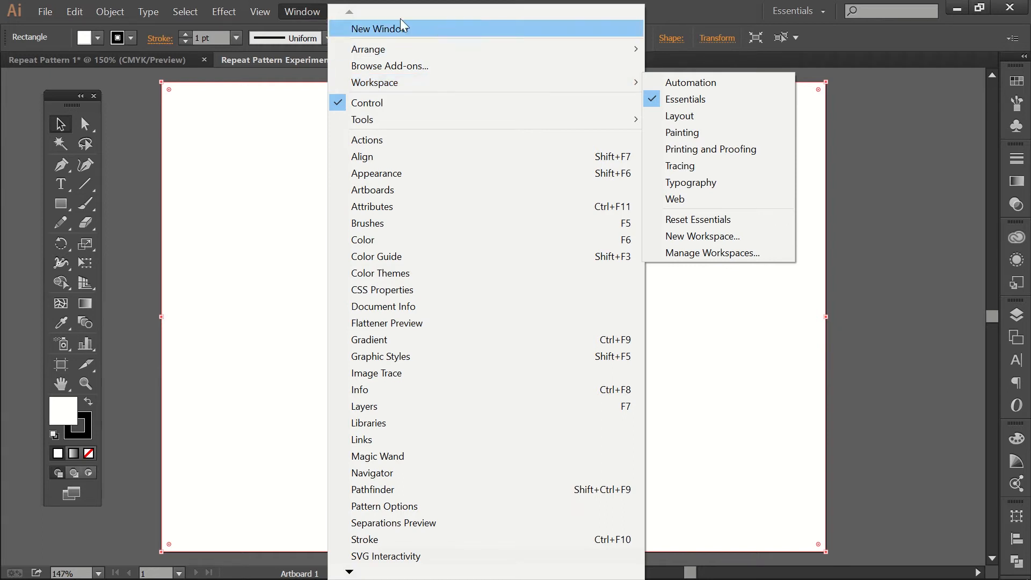
pyautogui.click(311, 13)
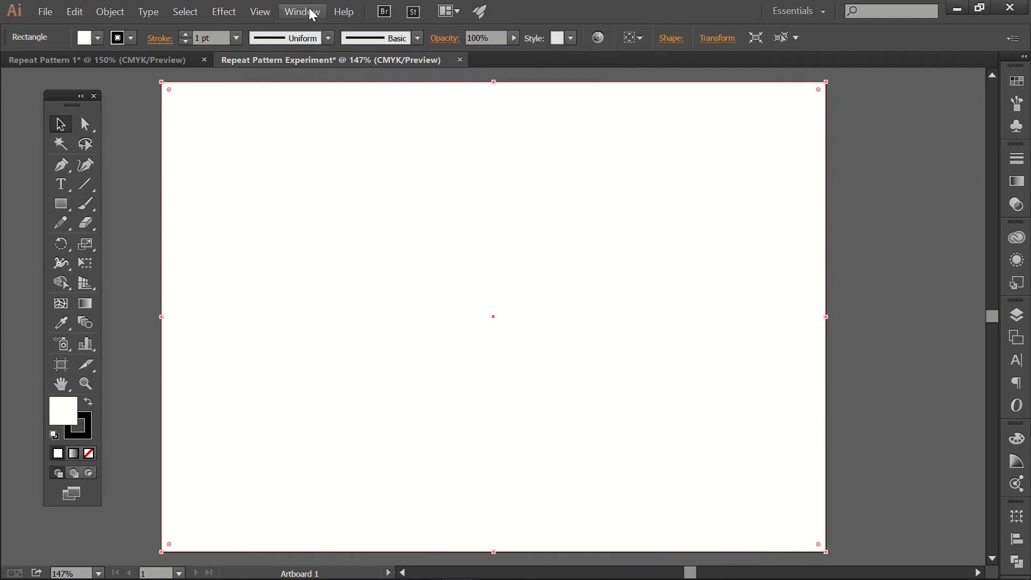
# Divide the full-artboard rectangle's 297 mm width by 6.
pyautogui.click(728, 44)
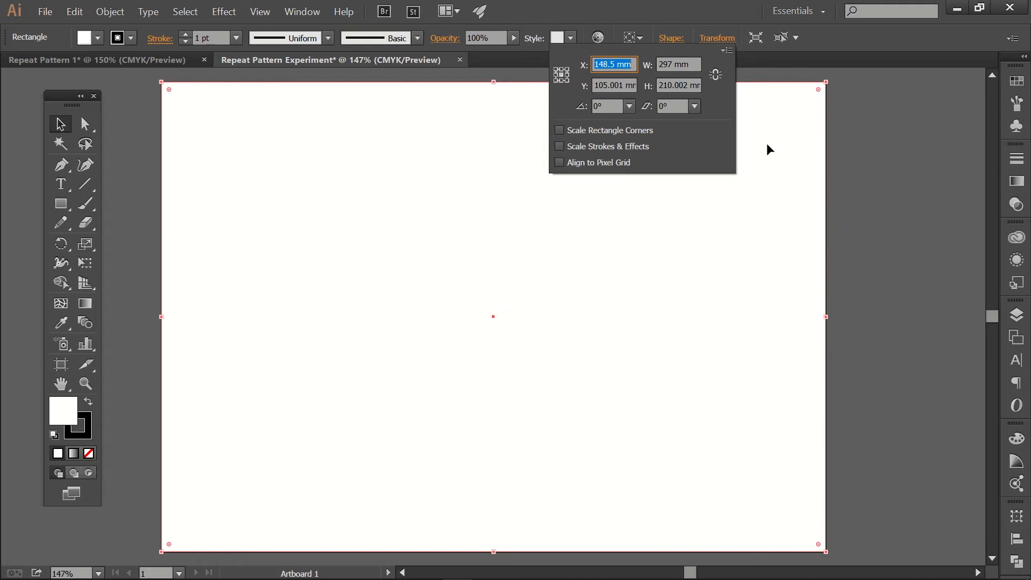
pyautogui.click(698, 64)
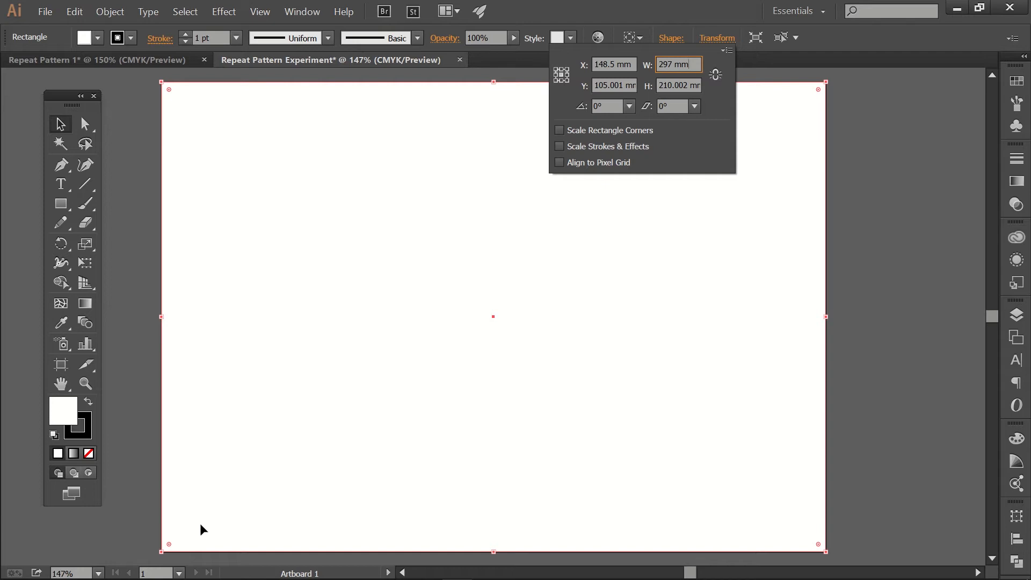
pyautogui.click(696, 63)
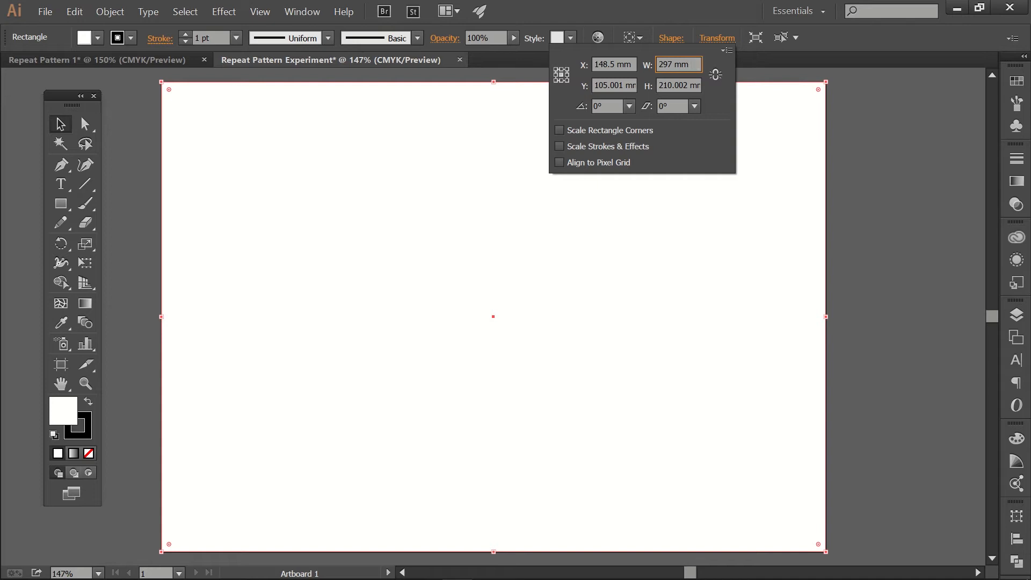
pyautogui.write('/')
pyautogui.write('6')
pyautogui.press('Return')
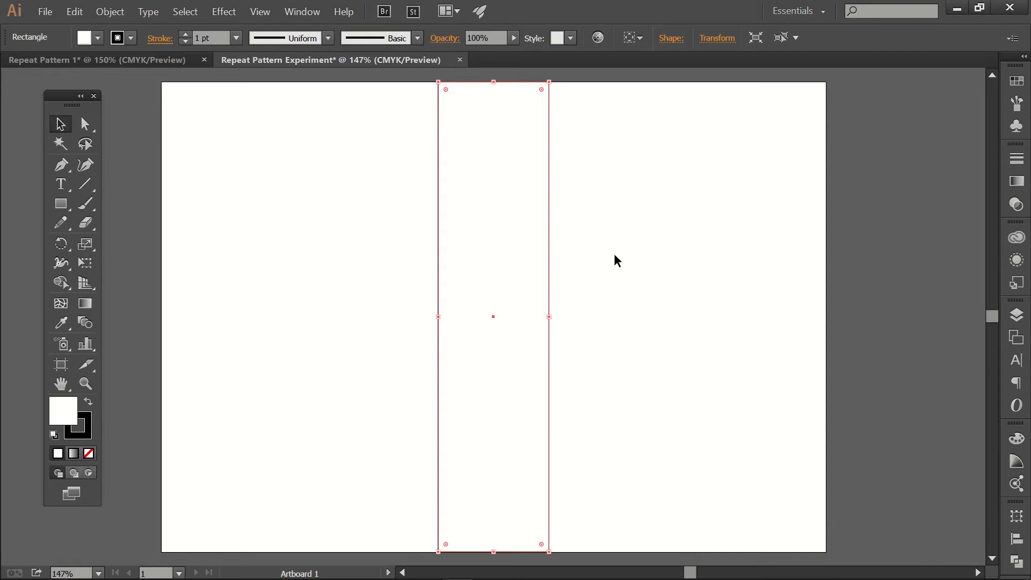
# Divide the rectangle's height by 6 and move it into the artboard's upper-left corner.
pyautogui.click(718, 40)
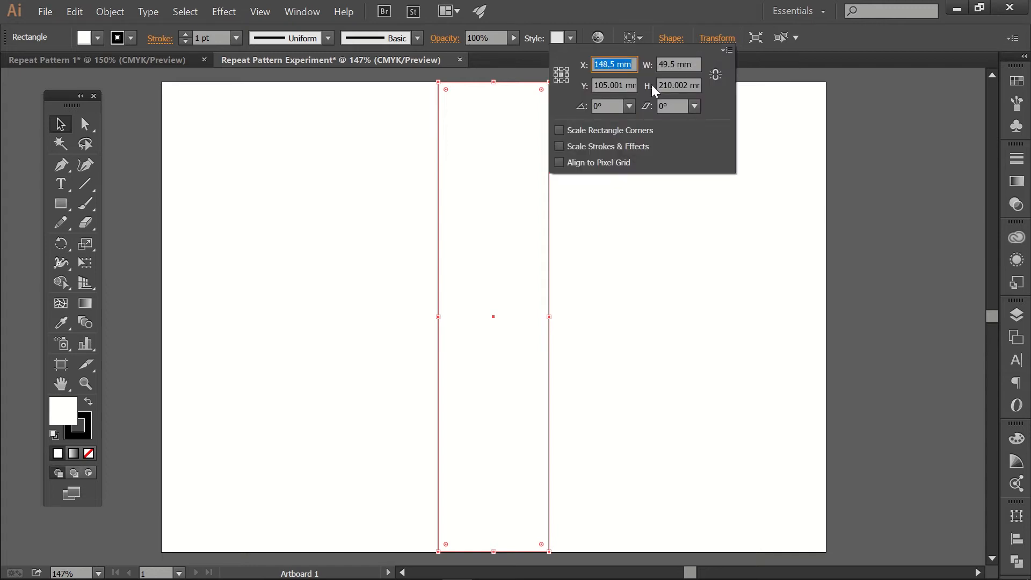
pyautogui.click(678, 85)
pyautogui.moveTo(683, 85); pyautogui.dragTo(698, 85)
pyautogui.press('Home')
pyautogui.press('Delete')
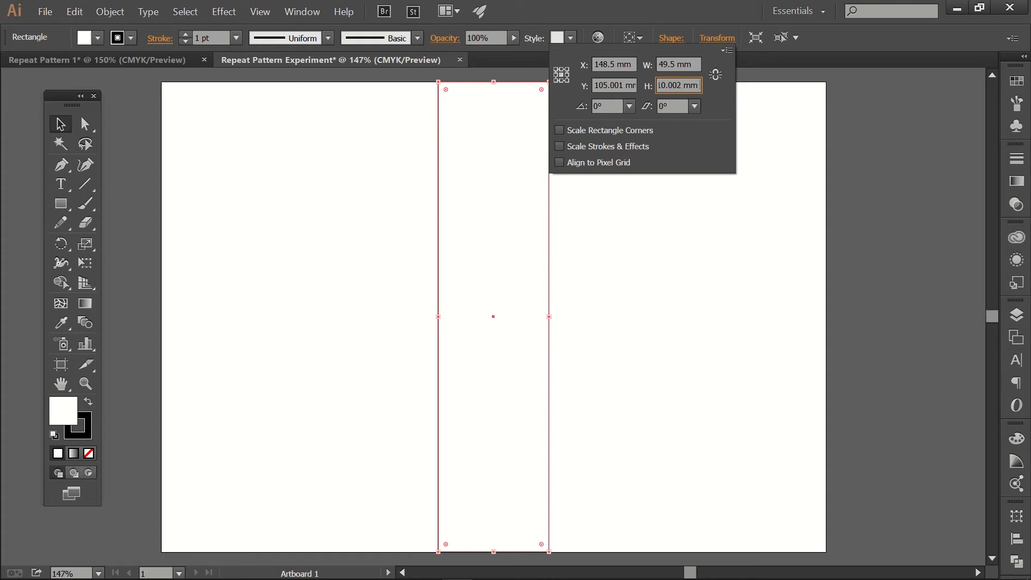
pyautogui.press('End')
pyautogui.write('/ 6')
pyautogui.press('Return')
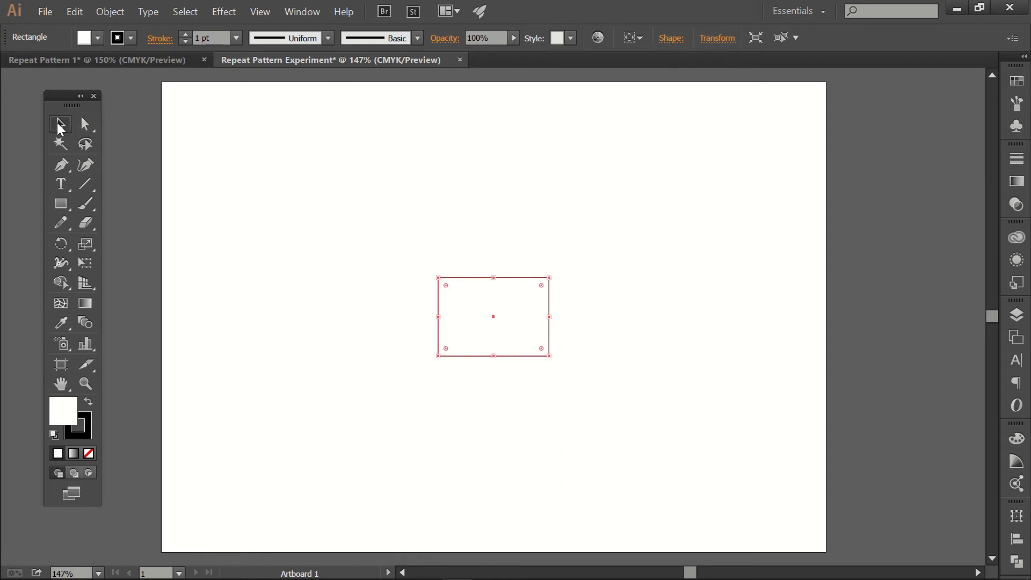
pyautogui.moveTo(433, 243); pyautogui.dragTo(233, 84)
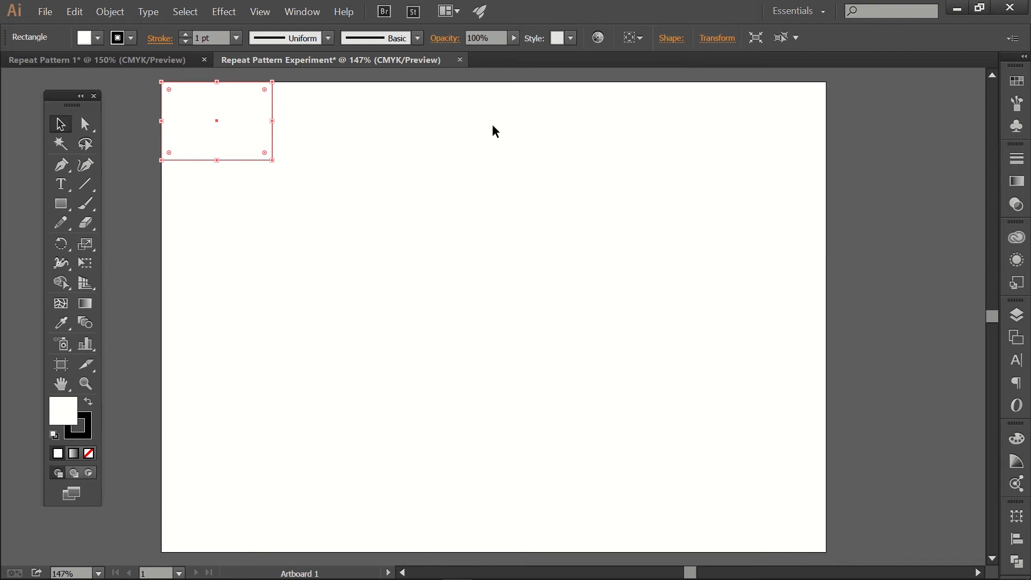
pyautogui.hscroll(-5, 492, 131)
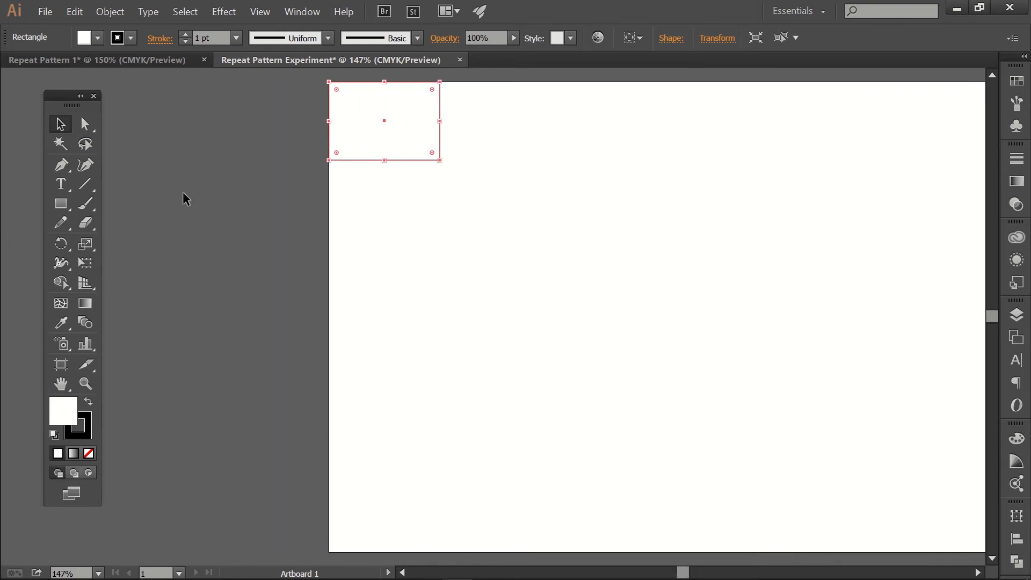
pyautogui.click(59, 183)
pyautogui.moveTo(185, 98); pyautogui.dragTo(292, 165)
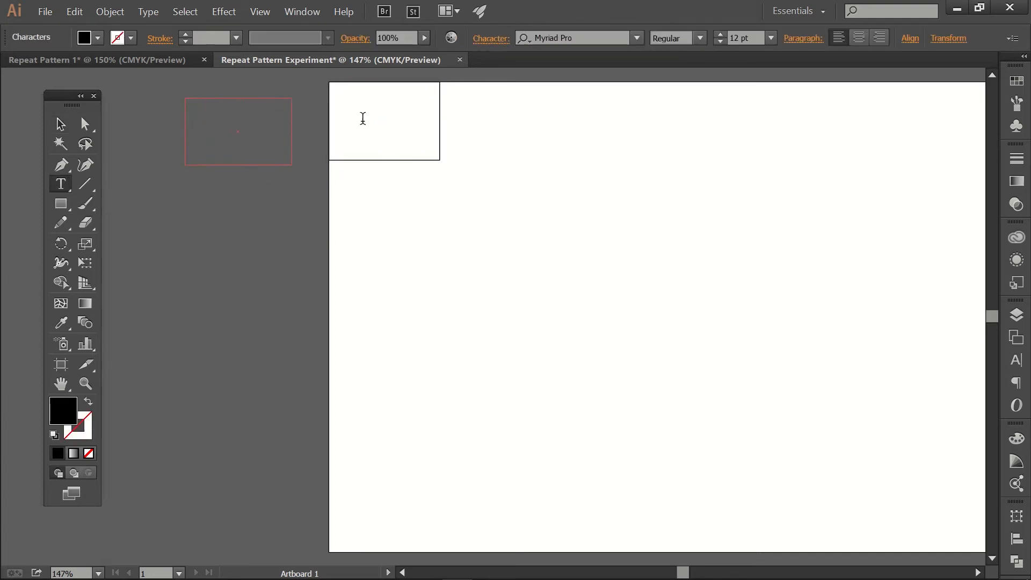
pyautogui.click(60, 125)
# Copy the small rectangle's width value and paste it as a "49.5 mm" text label outside the artboard, beside the rectangle.
pyautogui.click(425, 137)
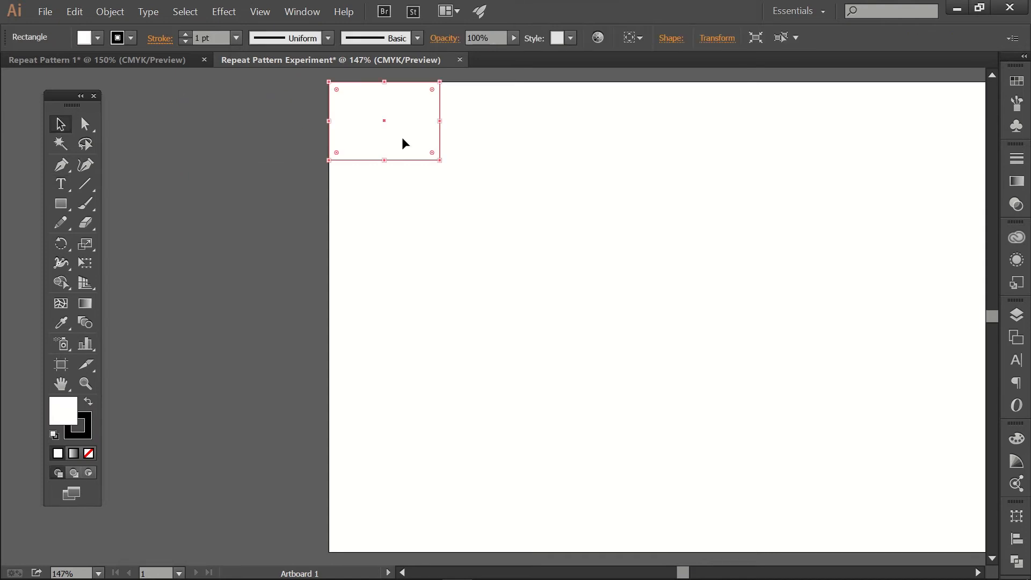
pyautogui.click(717, 39)
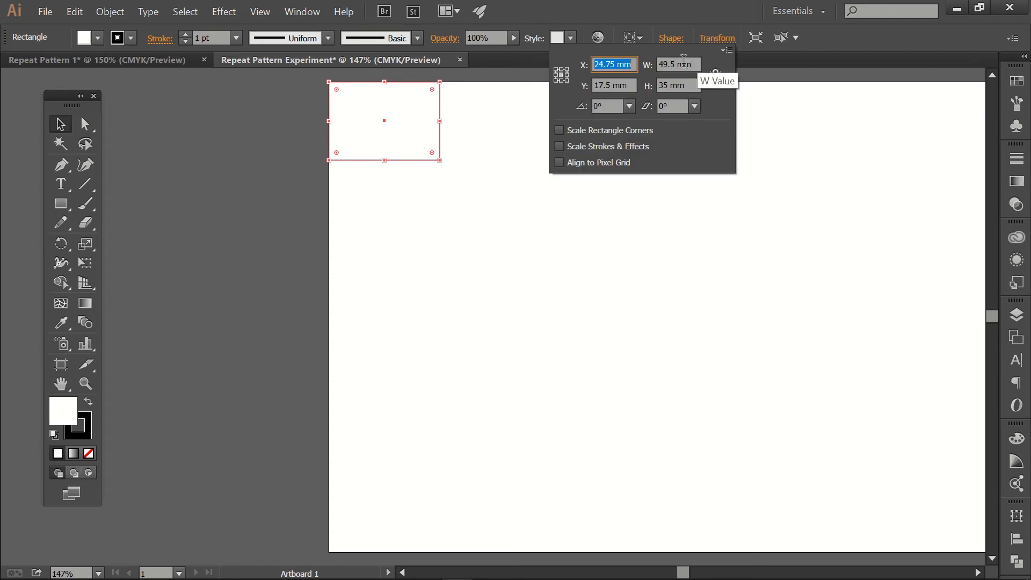
pyautogui.press('Tab')
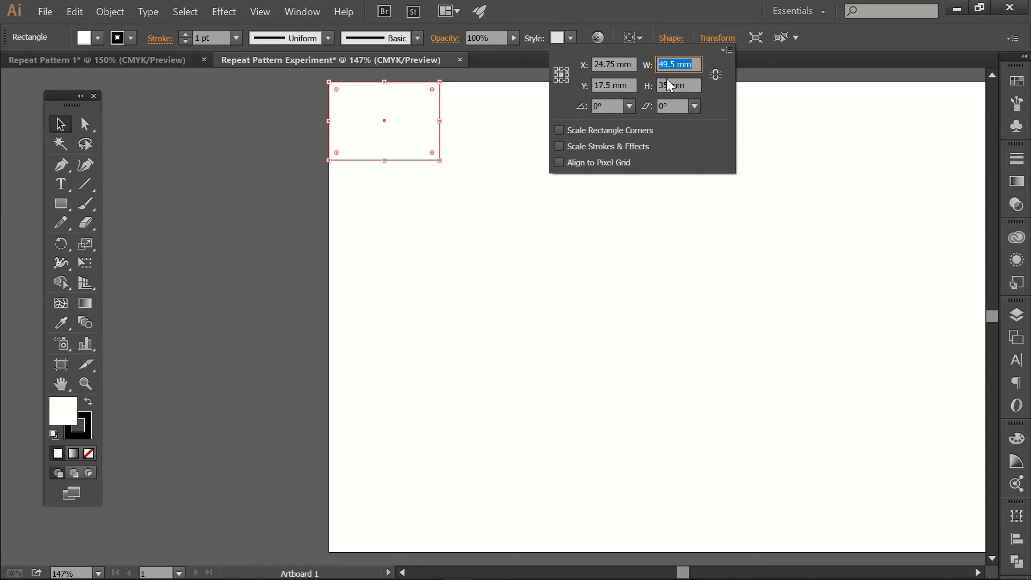
pyautogui.rightClick(674, 65)
pyautogui.click(704, 110)
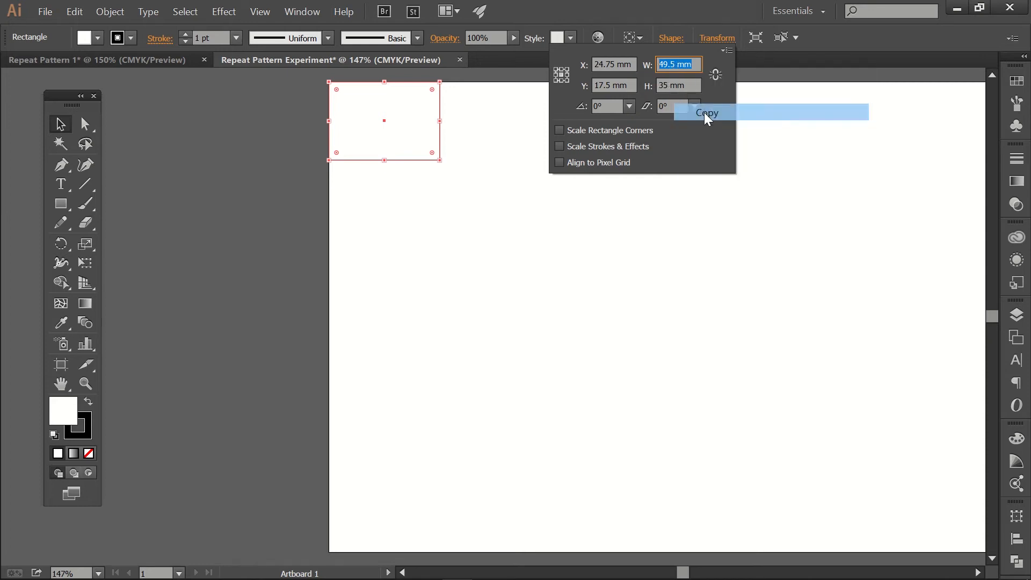
pyautogui.click(61, 183)
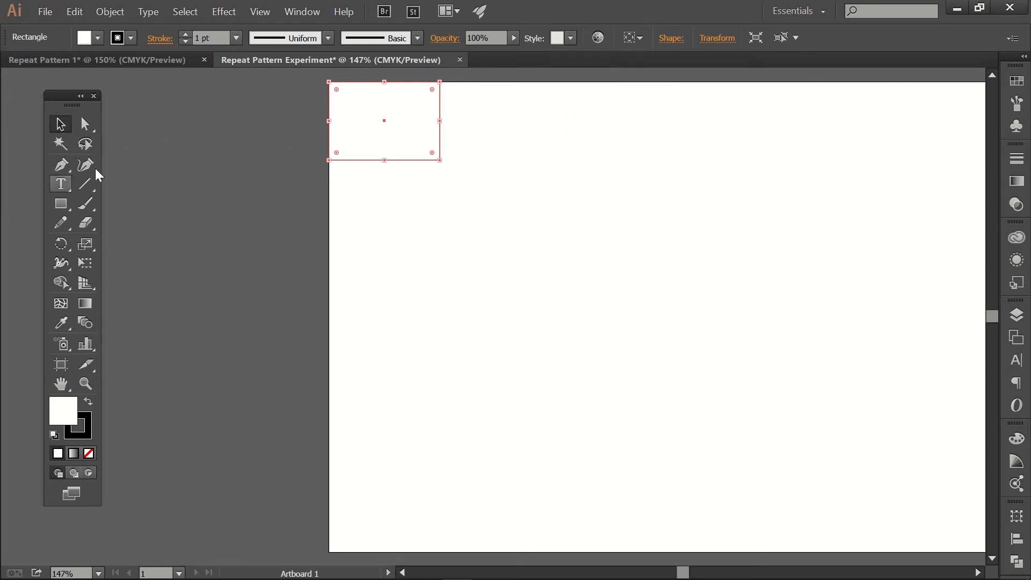
pyautogui.click(62, 183)
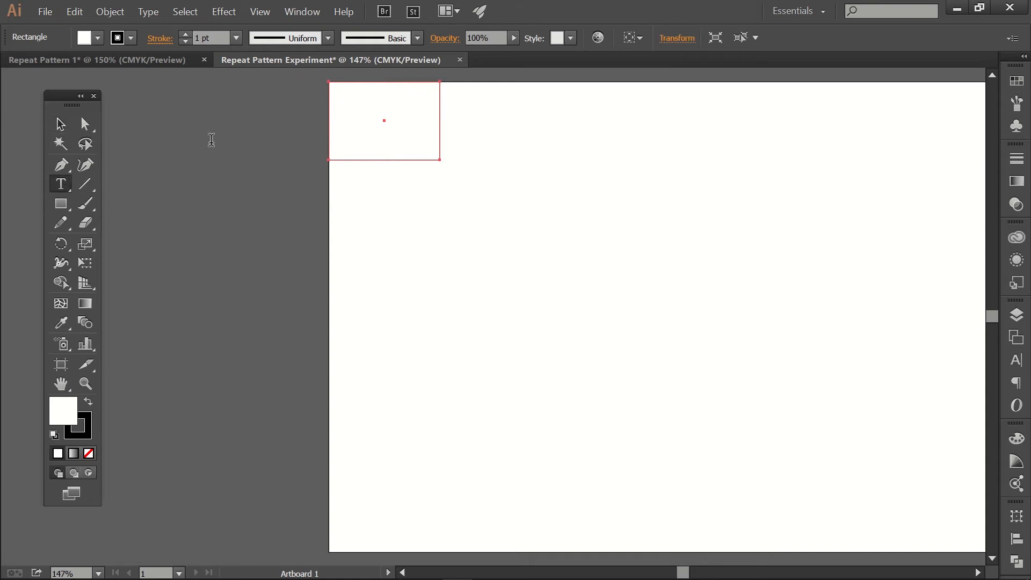
pyautogui.click(251, 115)
pyautogui.hotkey('ctrl', 'v')
pyautogui.press('Escape')
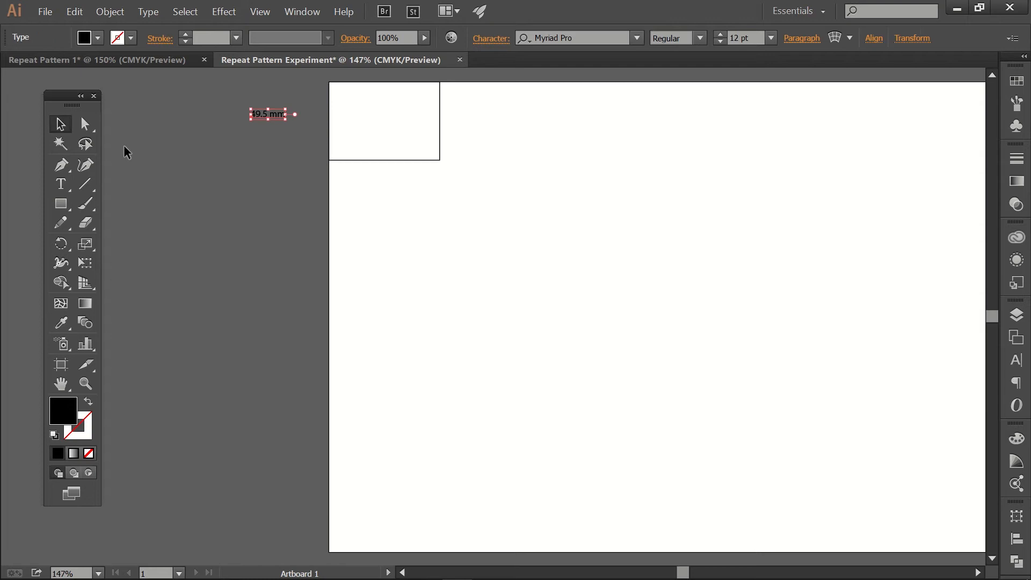
pyautogui.click(209, 170)
# Copy the small rectangle's height value and add it as a "35 mm" text label just below the width label.
pyautogui.click(436, 160)
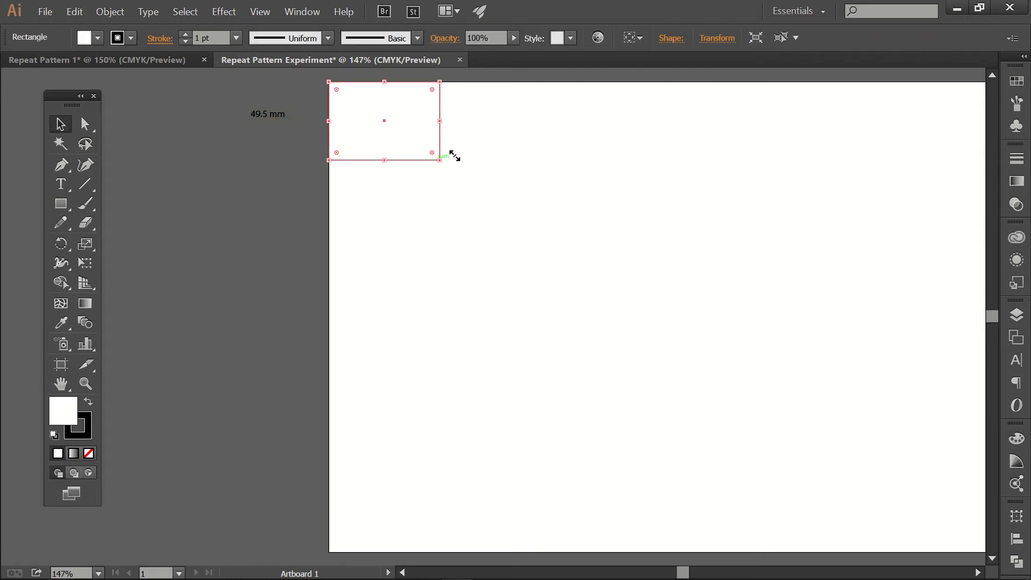
pyautogui.click(710, 43)
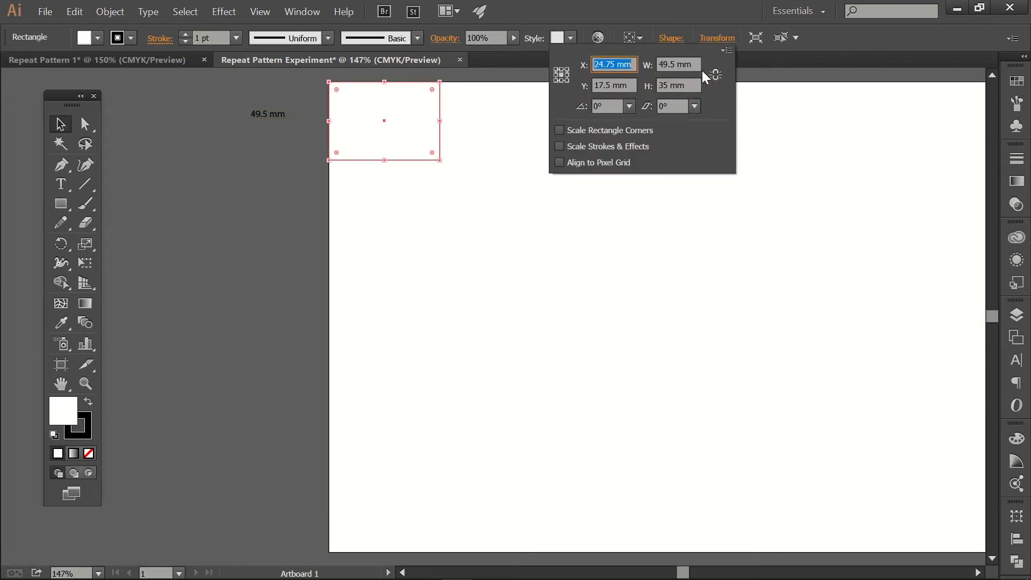
pyautogui.moveTo(693, 86); pyautogui.dragTo(647, 86)
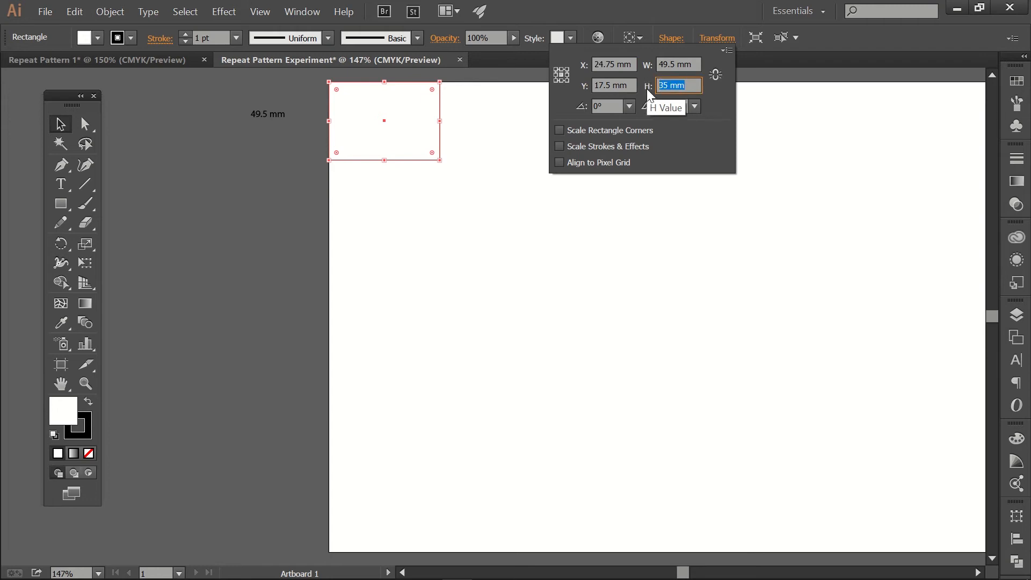
pyautogui.rightClick(675, 86)
pyautogui.click(707, 133)
pyautogui.click(85, 144)
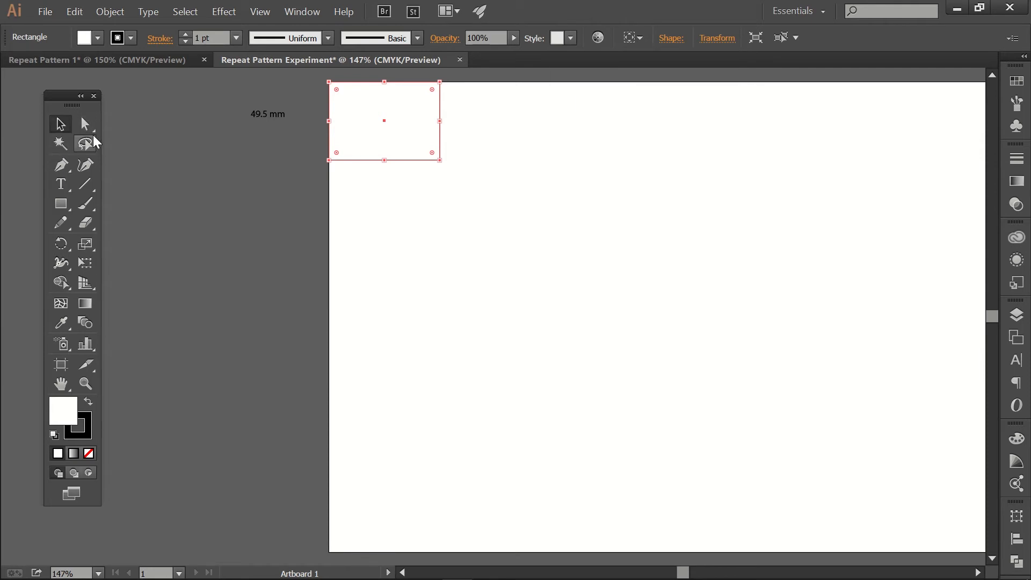
pyautogui.click(64, 185)
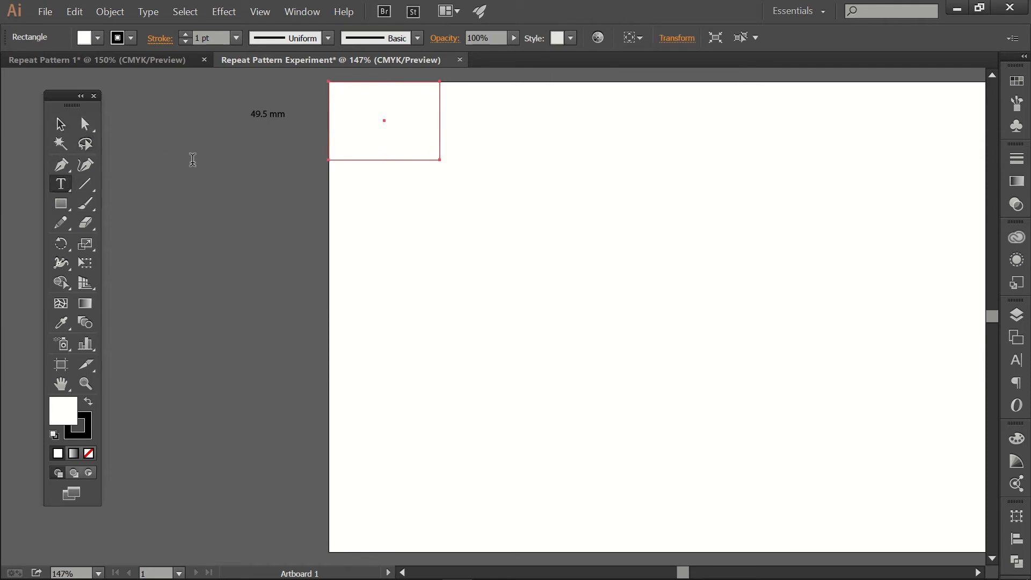
pyautogui.click(248, 135)
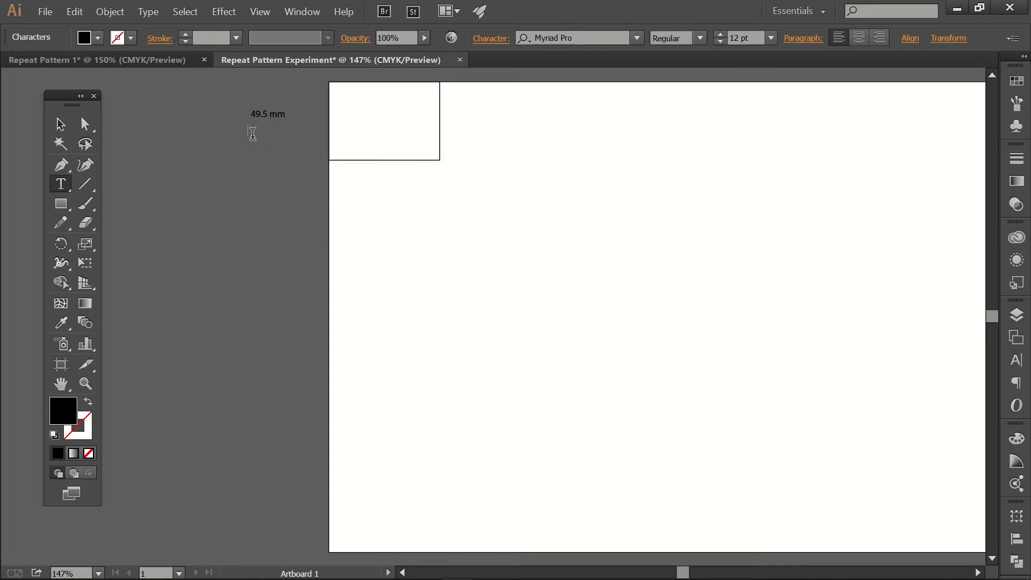
pyautogui.write('35 mm')
pyautogui.click(60, 125)
pyautogui.click(268, 164)
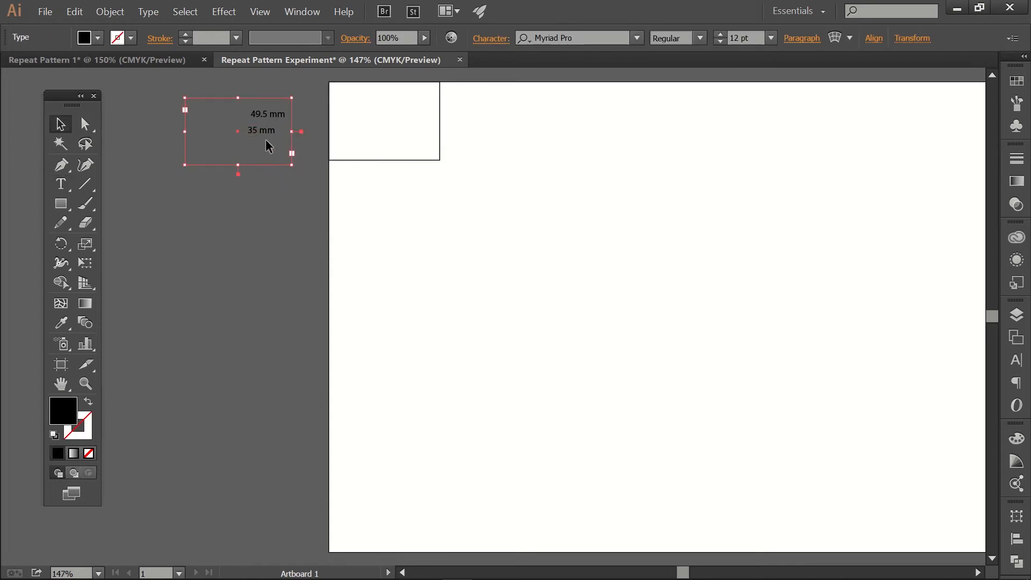
pyautogui.click(247, 163)
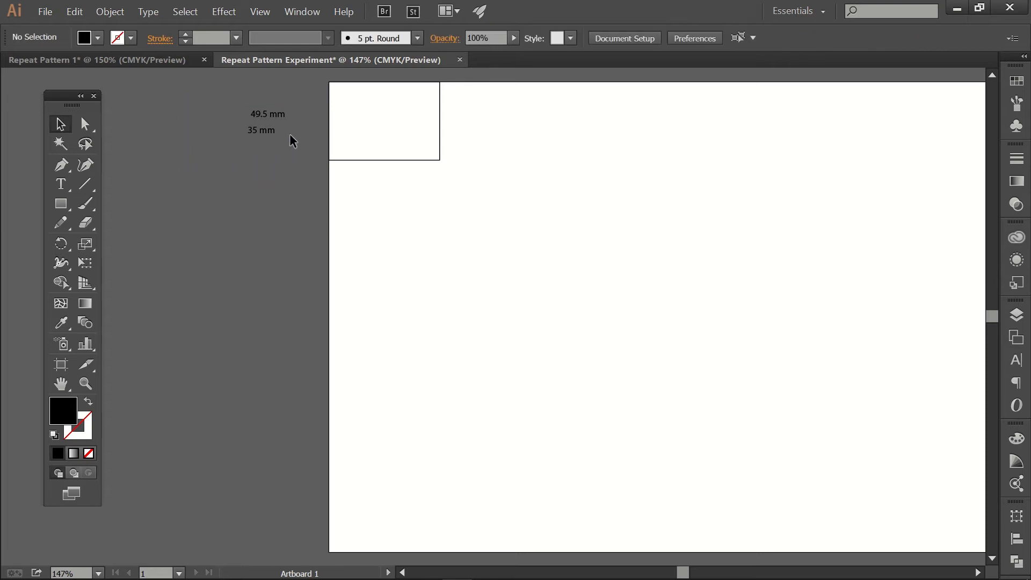
# Move the "49.5 mm" label above the rectangle's top edge and the "35 mm" label beside its left edge.
pyautogui.moveTo(272, 115); pyautogui.dragTo(385, 139)
pyautogui.click(319, 170)
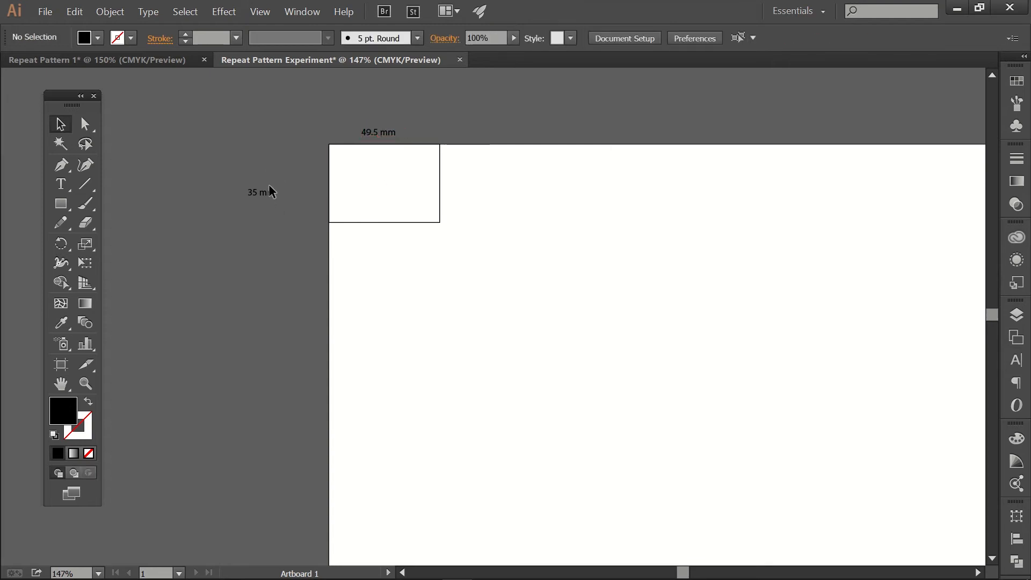
pyautogui.moveTo(270, 191); pyautogui.dragTo(308, 182)
pyautogui.click(291, 134)
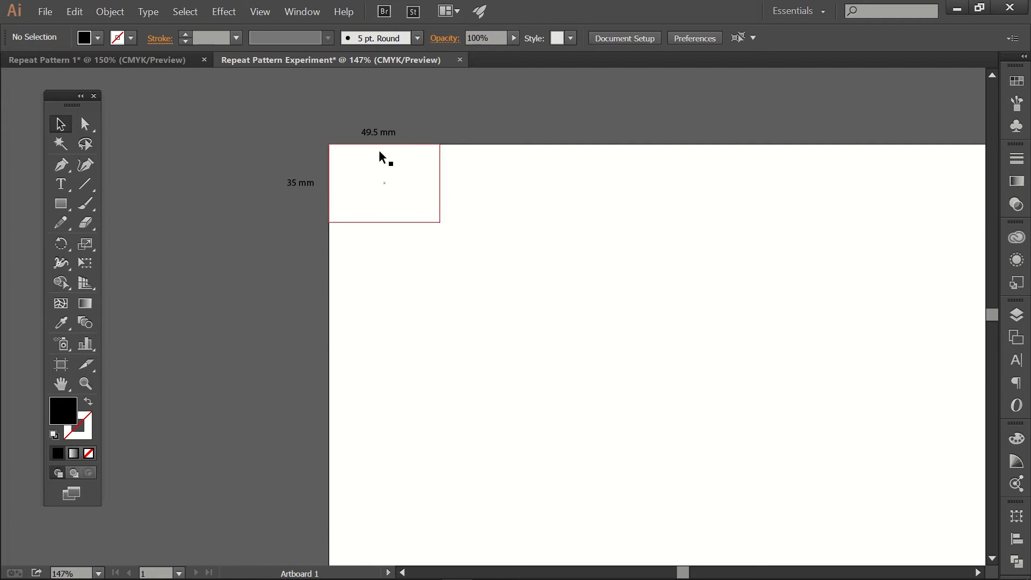
pyautogui.scroll(-1, 504, 188)
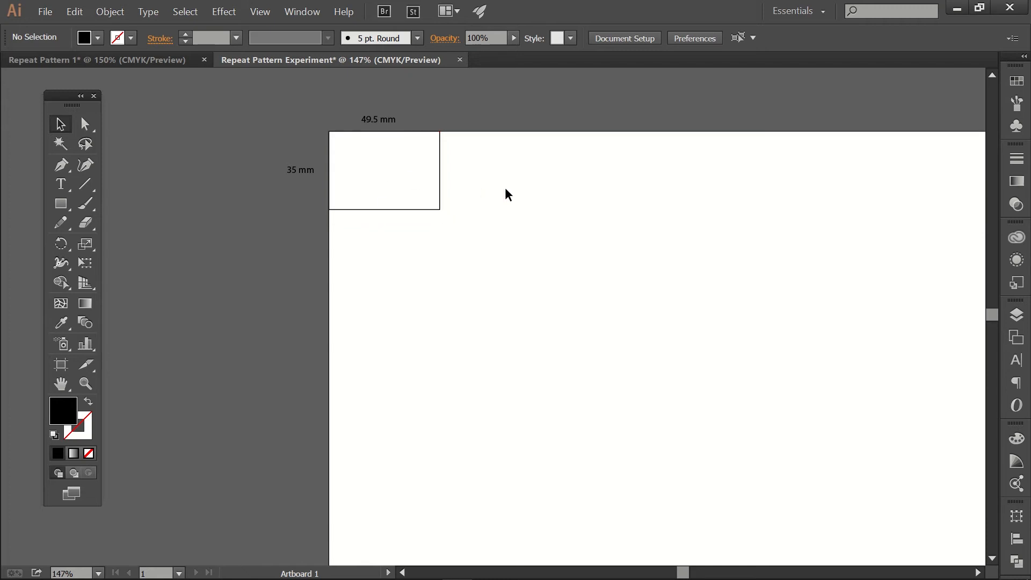
pyautogui.hscroll(1, 508, 192)
pyautogui.hscroll(3, 508, 194)
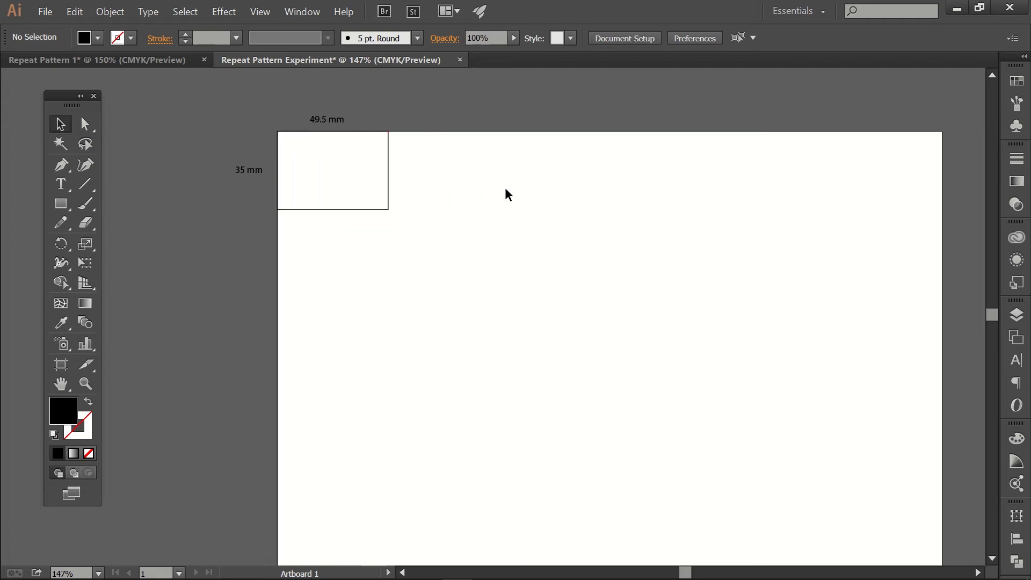
pyautogui.scroll(-1, 508, 195)
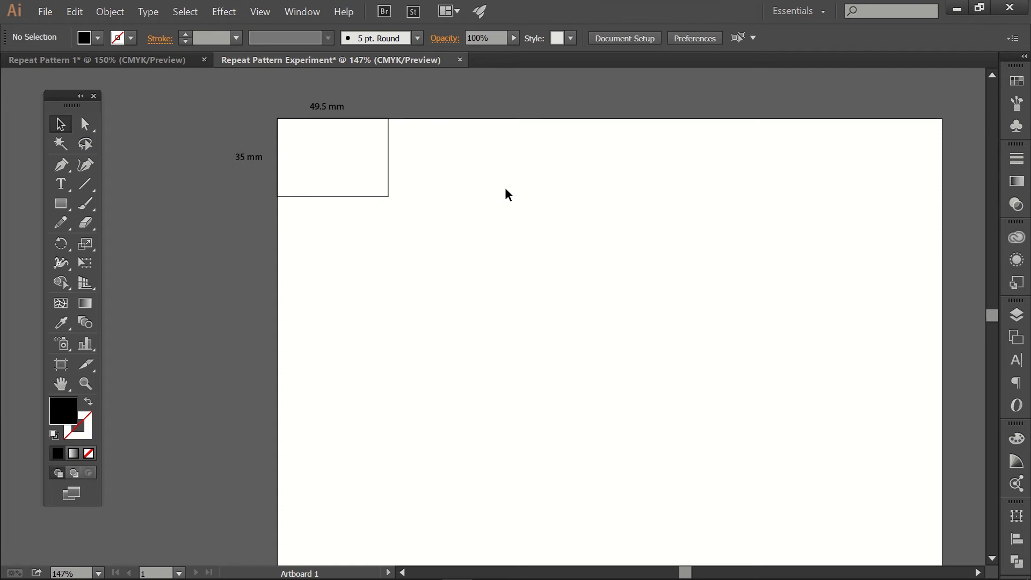
pyautogui.scroll(-2, 508, 194)
pyautogui.scroll(-1, 508, 195)
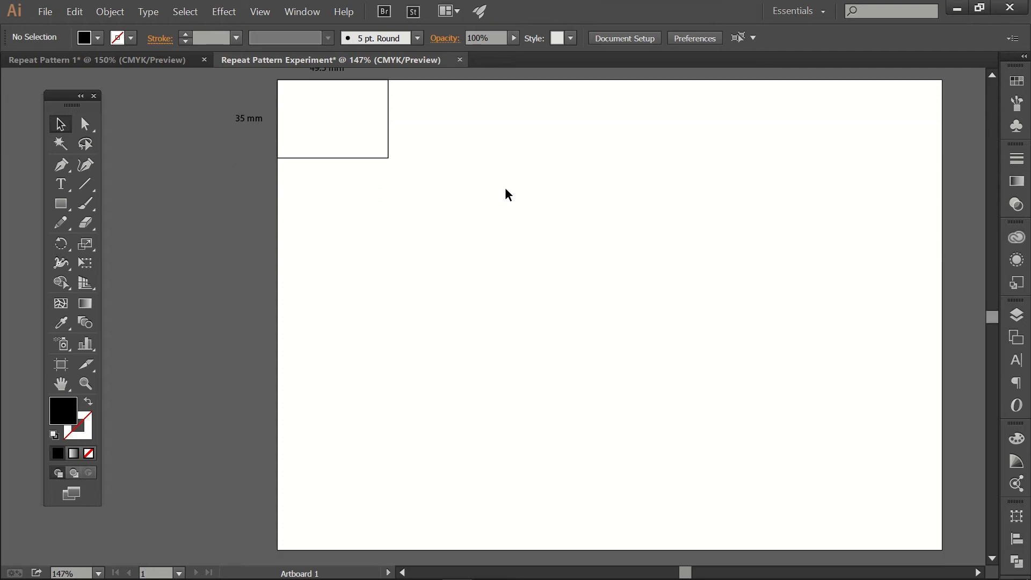
pyautogui.scroll(1, 507, 189)
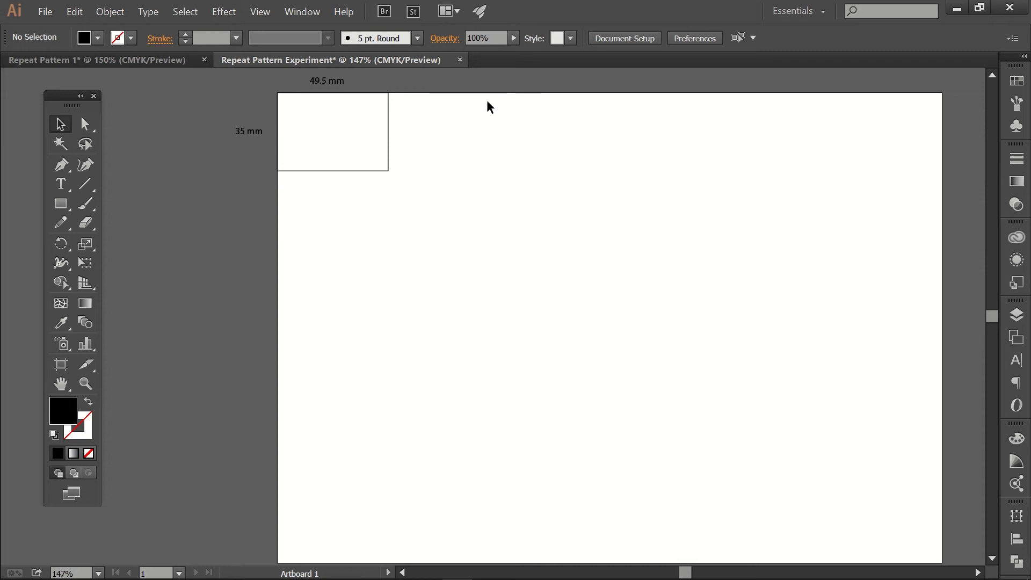
# Show the rulers around the document window.
pyautogui.click(269, 11)
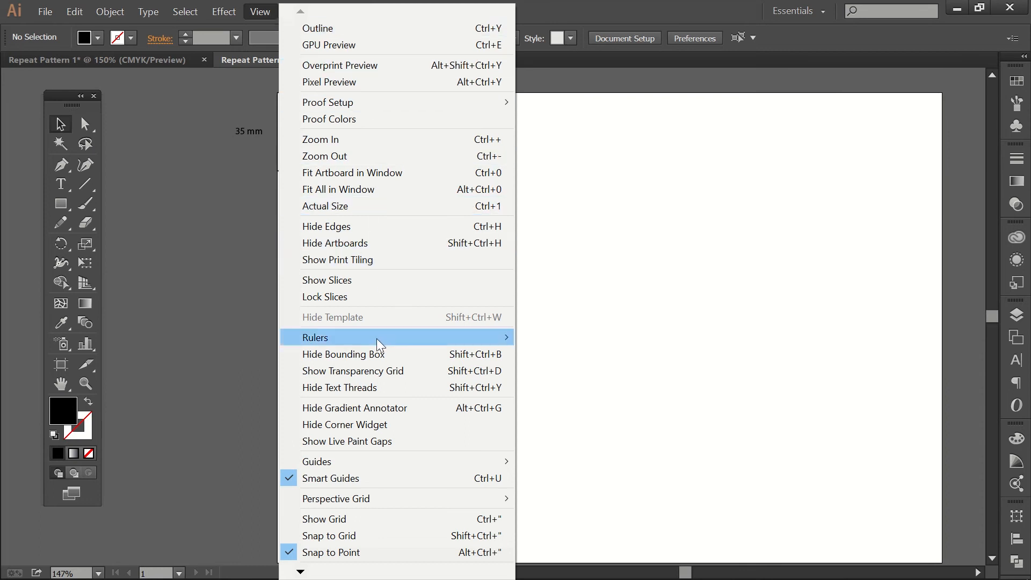
pyautogui.moveTo(378, 339)
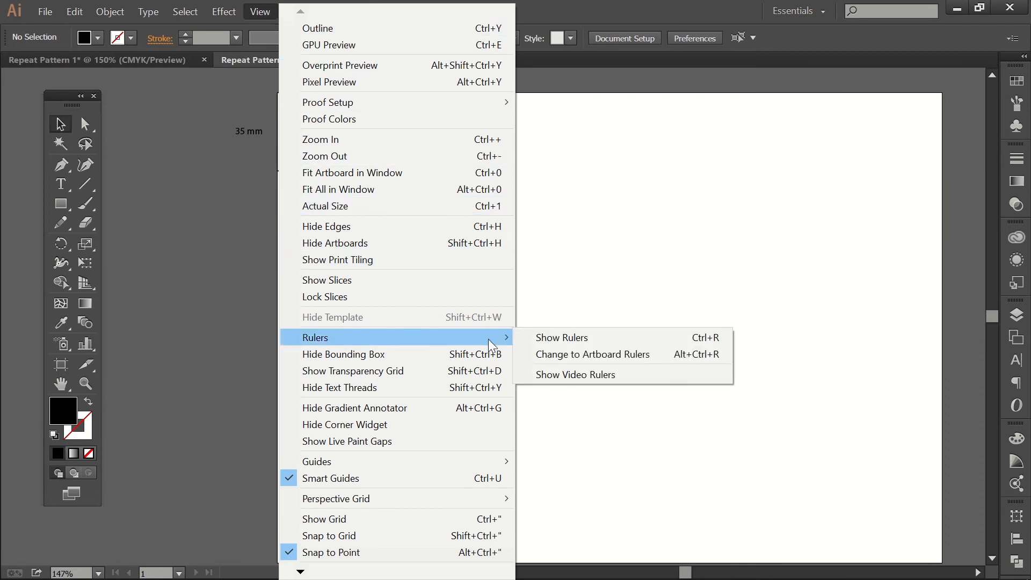
pyautogui.click(659, 336)
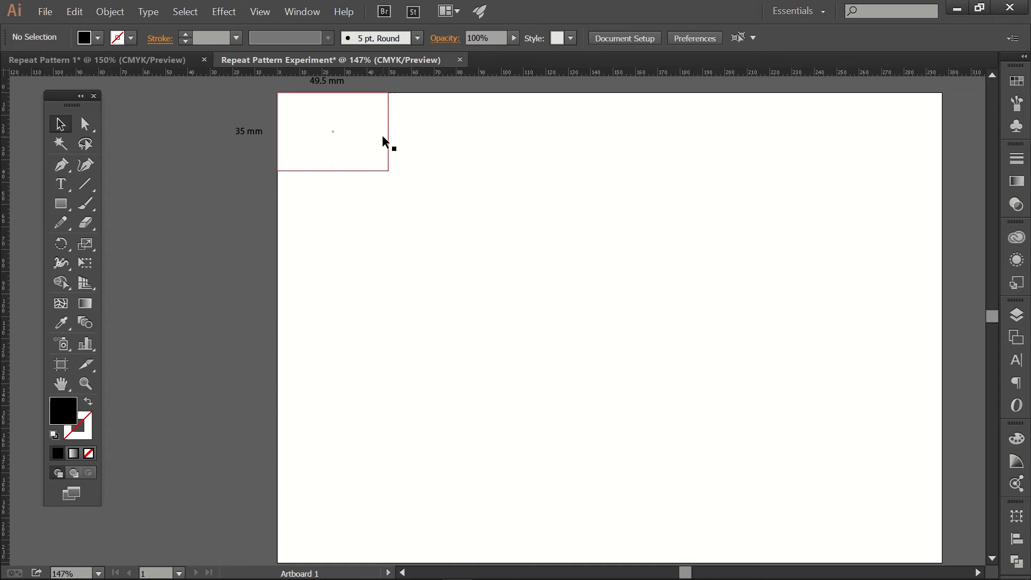
# Place a horizontal guide on the tile rectangle's bottom edge and a vertical guide on its right edge, and delete the rectangle.
pyautogui.click(349, 138)
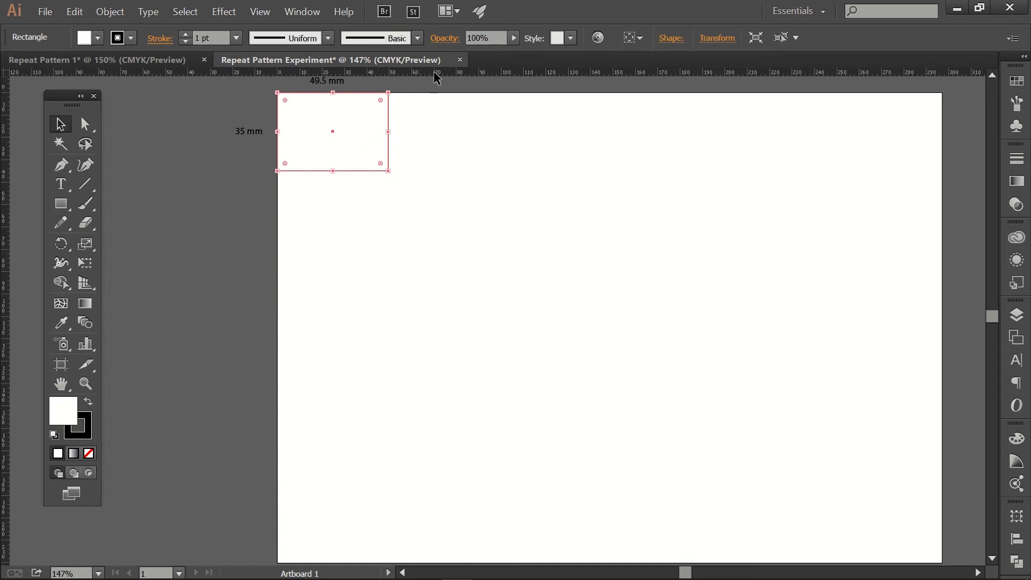
pyautogui.hotkey('ctrl', 'shift', 'b')
pyautogui.moveTo(434, 87); pyautogui.dragTo(387, 170)
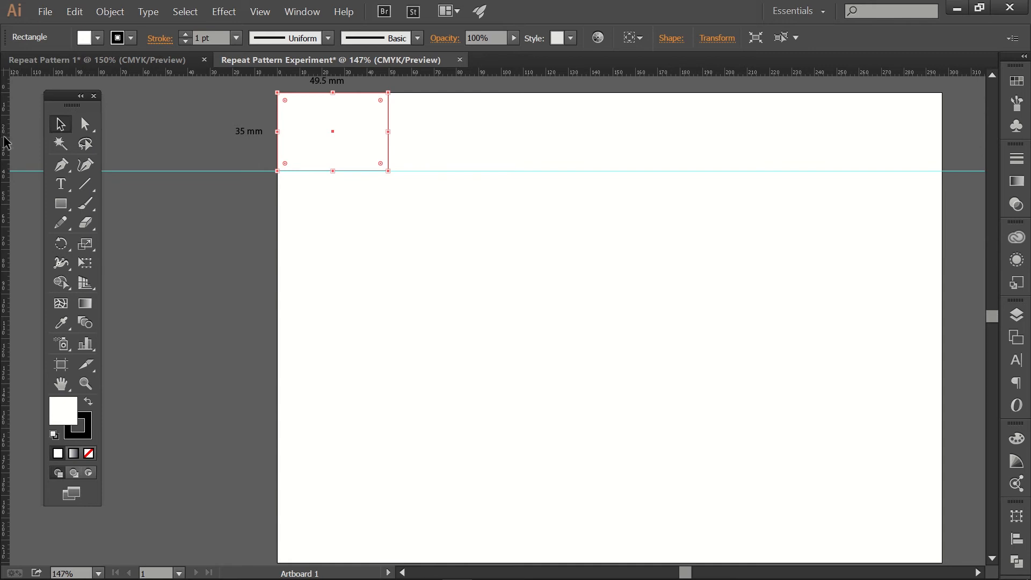
pyautogui.moveTo(4, 137); pyautogui.dragTo(212, 151)
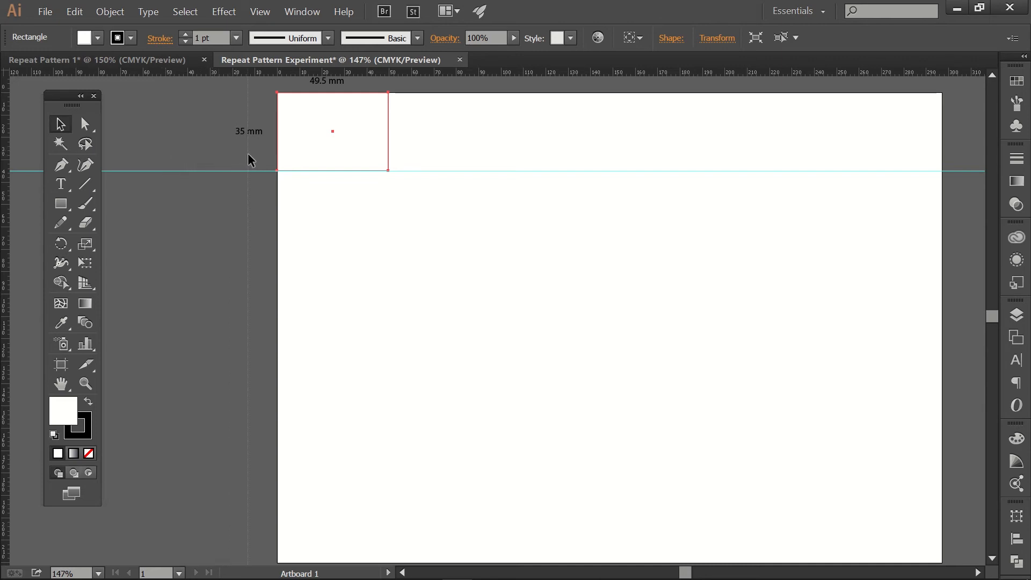
pyautogui.moveTo(265, 154); pyautogui.dragTo(387, 169)
pyautogui.click(443, 124)
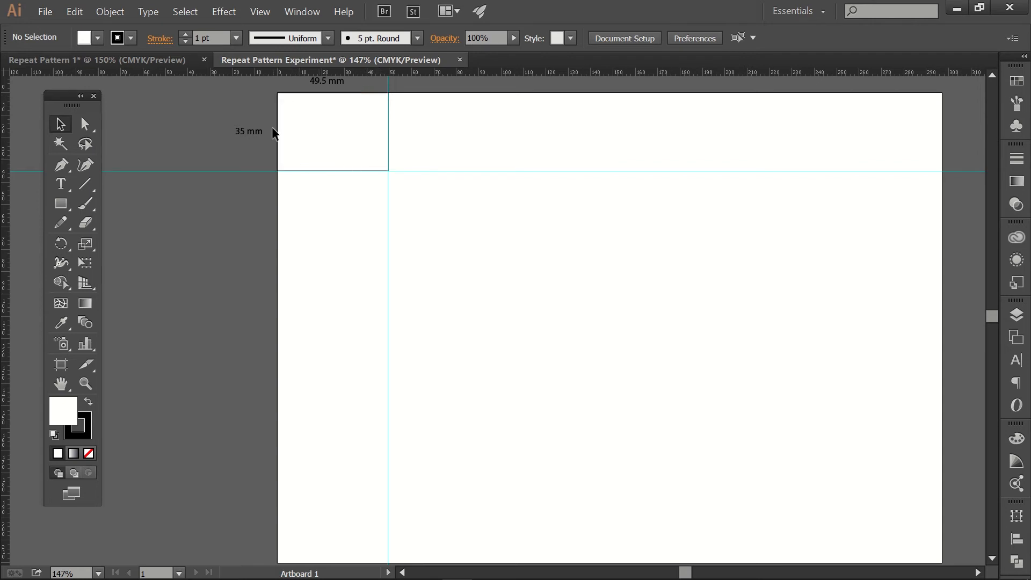
pyautogui.click(366, 130)
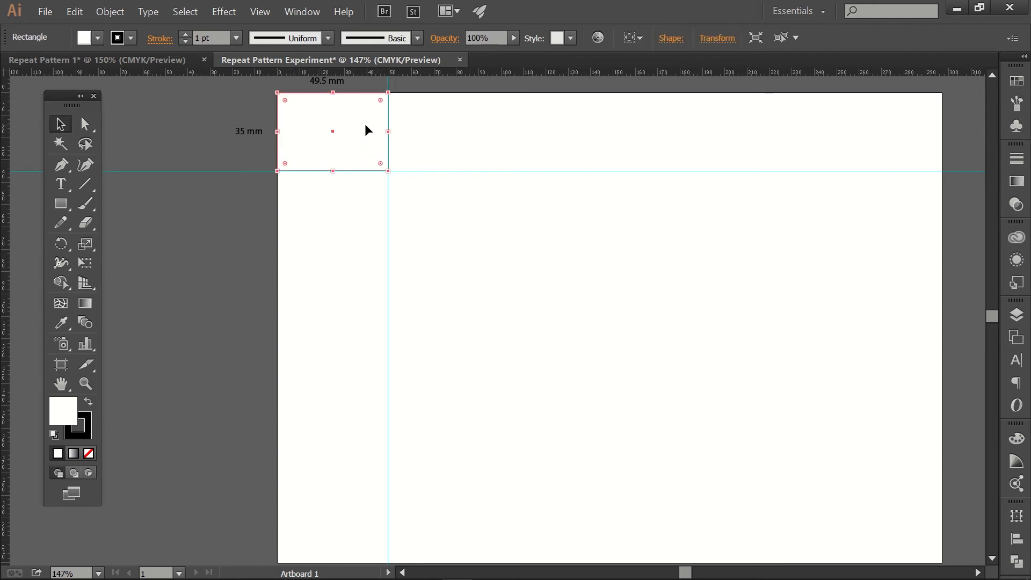
pyautogui.press('Delete')
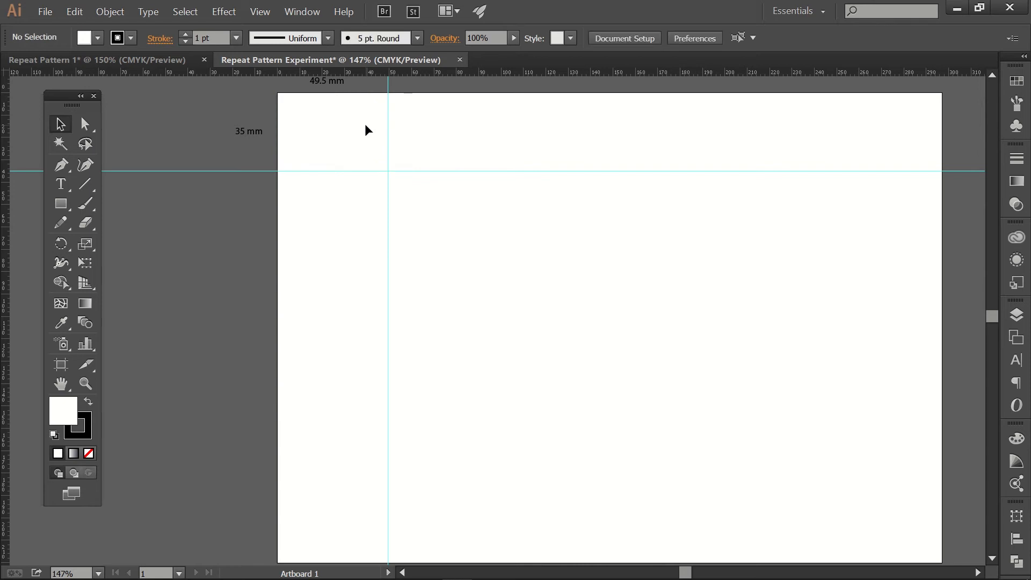
# Draw a circle about 9.5 mm in diameter near the upper-left corner of the guided tile area.
pyautogui.scroll(2, 434, 152)
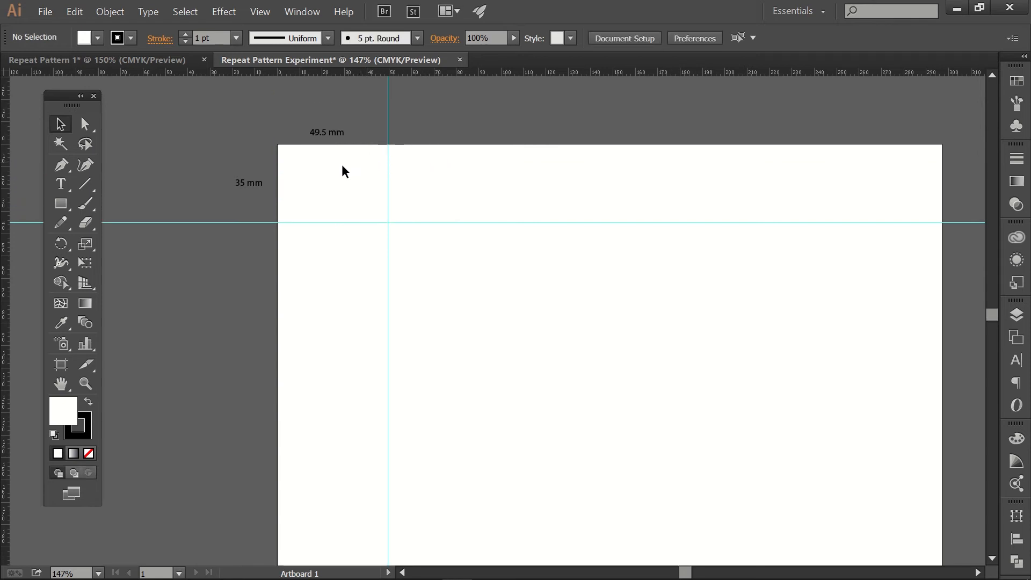
pyautogui.keyDown('alt'); pyautogui.scroll(2, 341, 164); pyautogui.keyUp('alt')
pyautogui.keyDown('alt'); pyautogui.scroll(2, 342, 166); pyautogui.keyUp('alt')
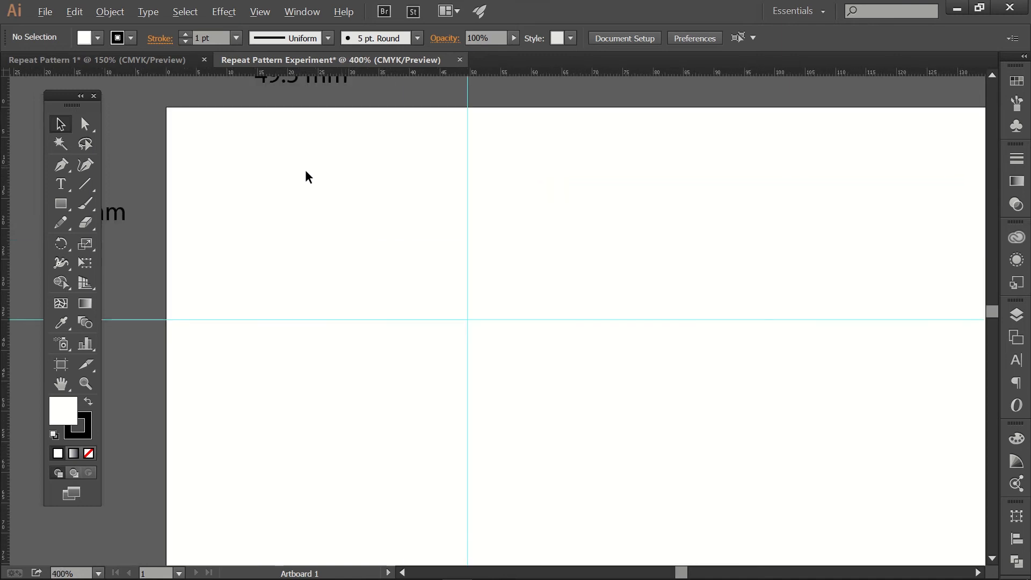
pyautogui.scroll(2, 304, 201)
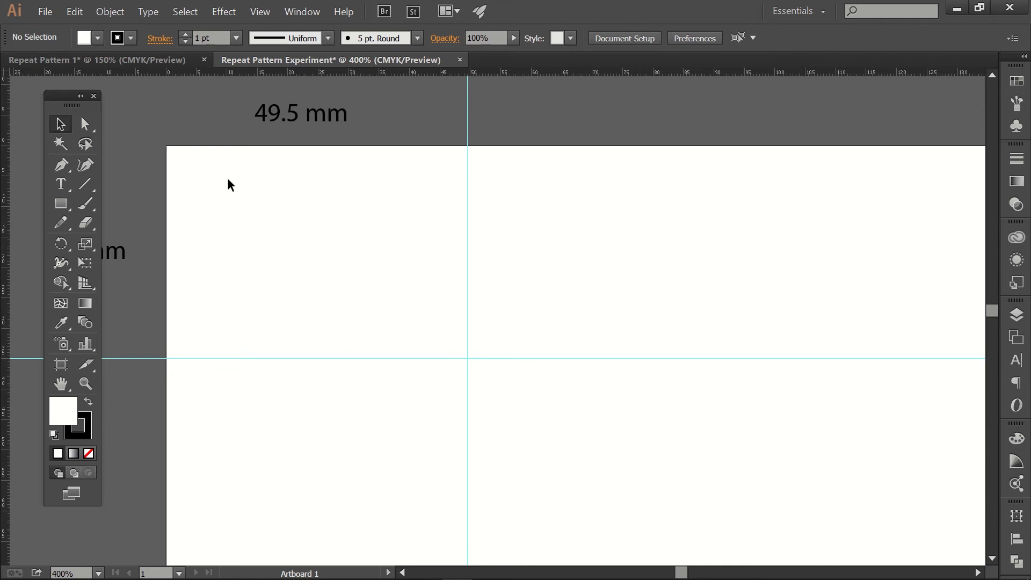
pyautogui.click(61, 203)
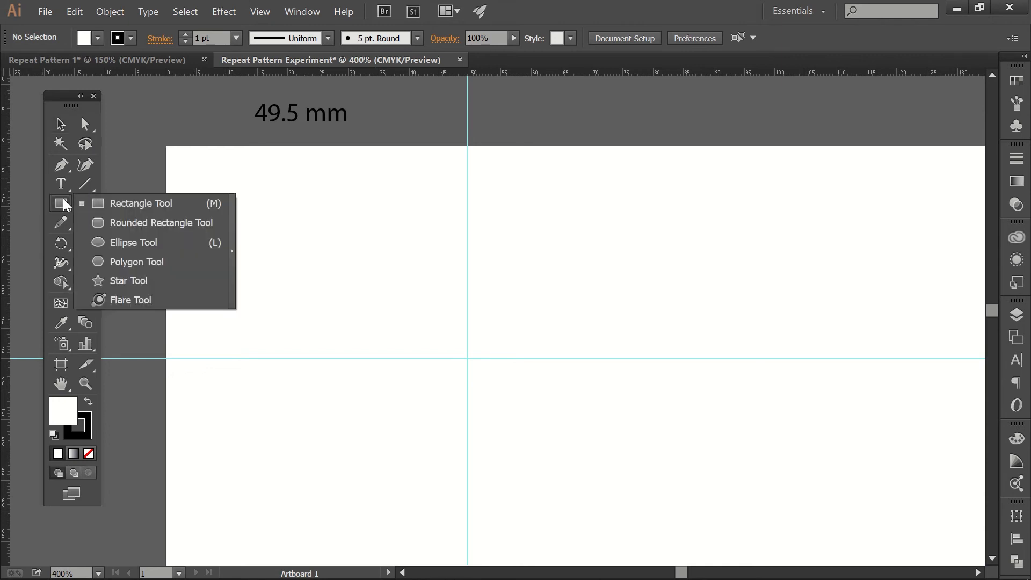
pyautogui.click(122, 246)
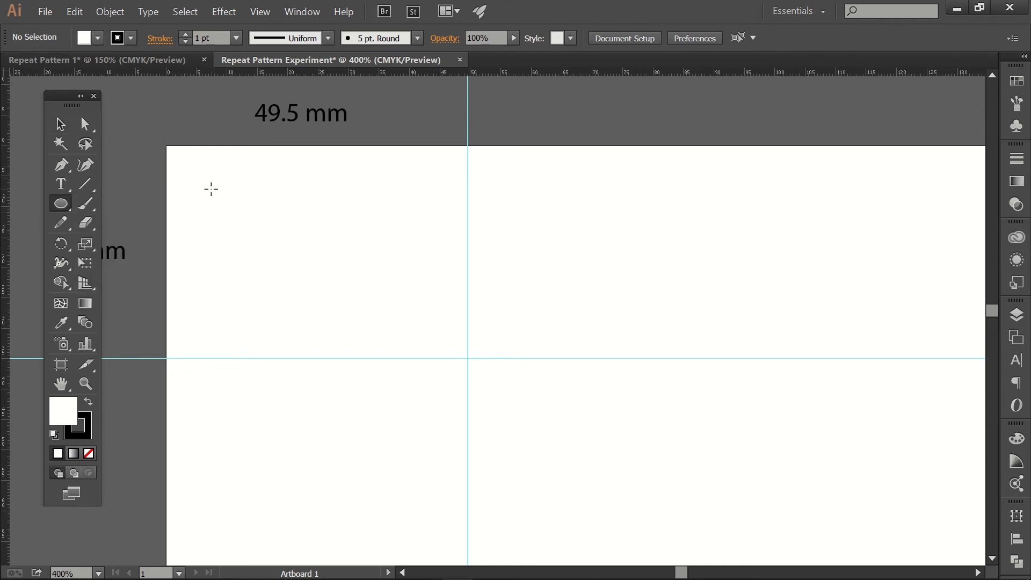
pyautogui.moveTo(211, 189); pyautogui.dragTo(234, 218)
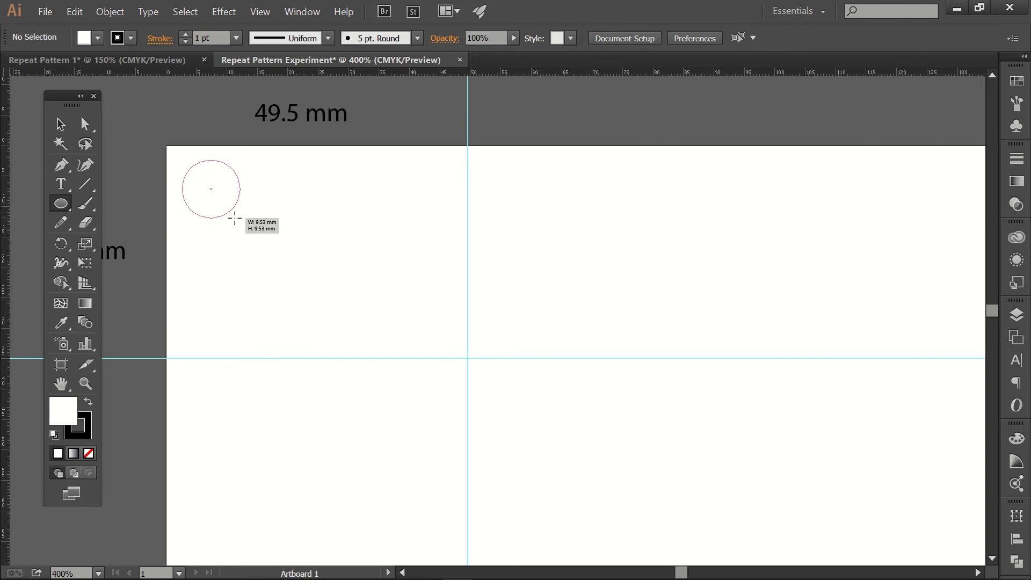
# Fill the circle with pink EF5972 and remove its stroke.
pyautogui.doubleClick(74, 415)
pyautogui.click(655, 217)
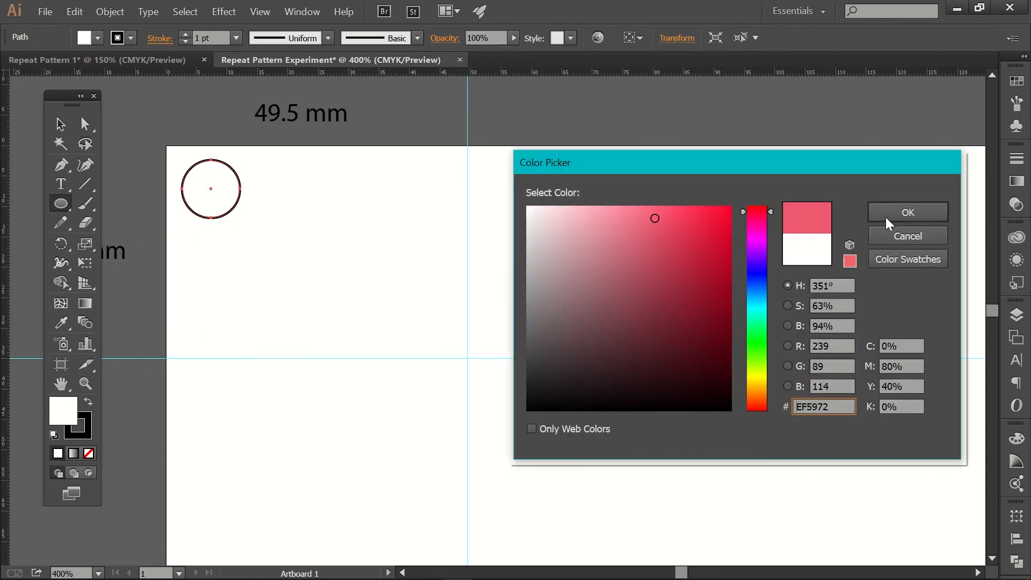
pyautogui.click(908, 212)
pyautogui.click(82, 430)
pyautogui.click(88, 453)
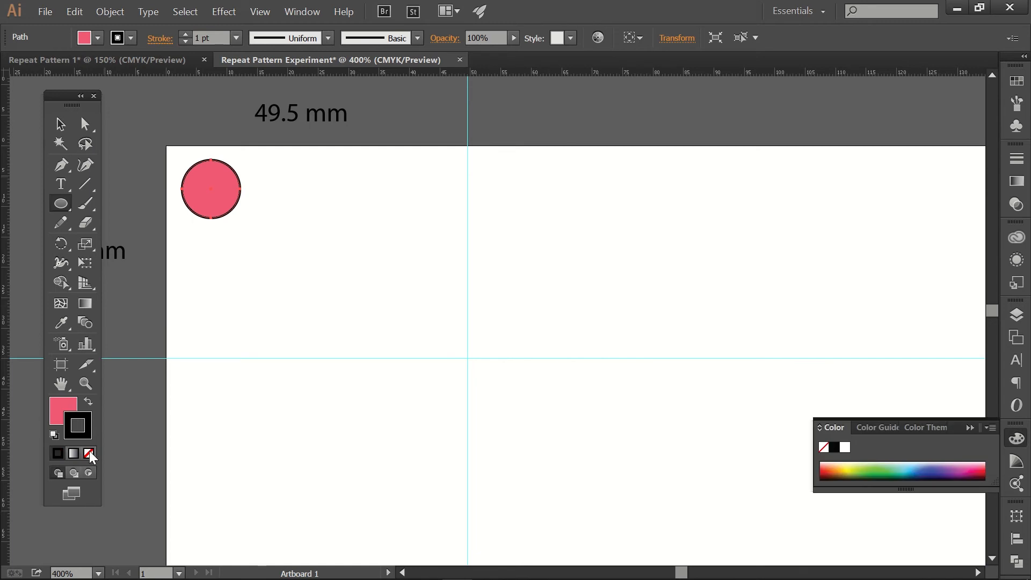
# Spread duplicates of the pink circle around the tile, enlarging two of them.
pyautogui.click(60, 124)
pyautogui.click(214, 264)
pyautogui.moveTo(223, 203); pyautogui.dragTo(273, 323)
pyautogui.click(286, 213)
pyautogui.moveTo(246, 210); pyautogui.dragTo(434, 330)
pyautogui.click(362, 177)
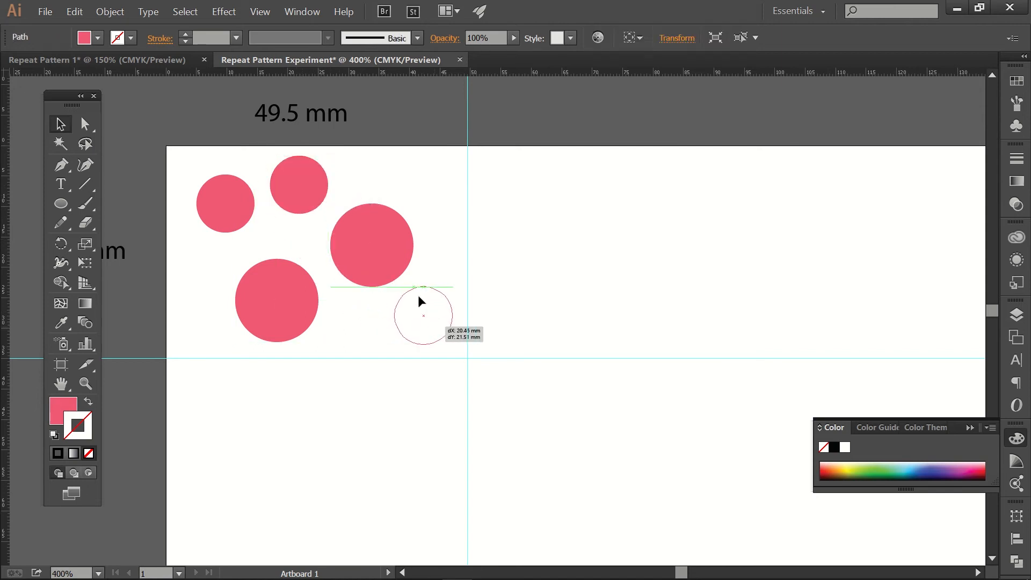
# Shrink the latest circle copy and fit it into the tile's lower-right corner.
pyautogui.moveTo(452, 288); pyautogui.dragTo(437, 322)
pyautogui.click(443, 279)
pyautogui.click(434, 294)
# Move the right-hand large circle closer to the tile's upper-right corner and duplicate the small circle beside the lower large one.
pyautogui.moveTo(400, 265); pyautogui.dragTo(436, 240)
pyautogui.click(321, 245)
pyautogui.moveTo(417, 322); pyautogui.dragTo(353, 294)
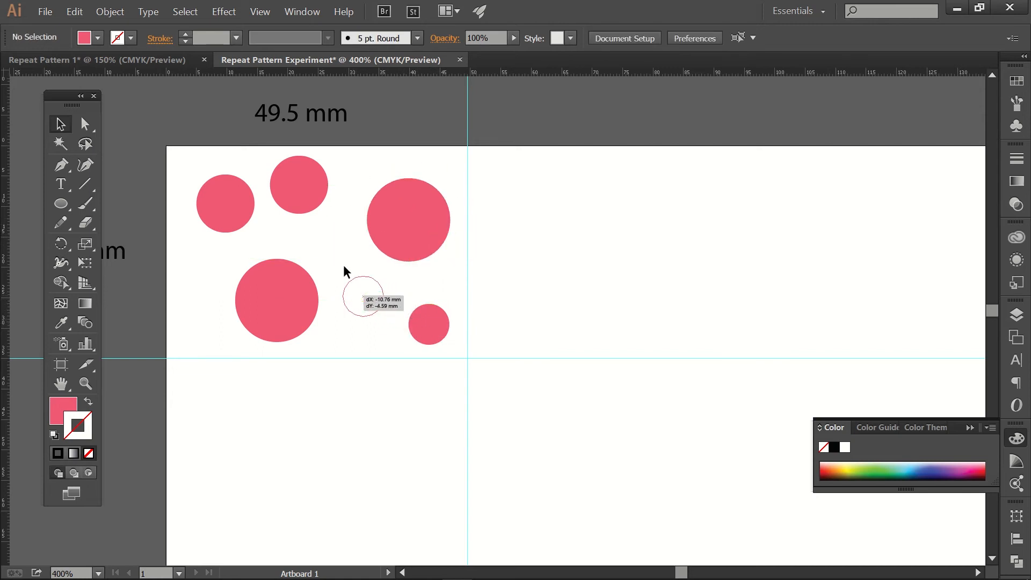
# Move the upper-left circle nearer the tile's corner and add three more small circle copies, one on top of the right-hand large circle.
pyautogui.click(330, 236)
pyautogui.click(232, 217)
pyautogui.moveTo(241, 219); pyautogui.dragTo(232, 205)
pyautogui.click(322, 263)
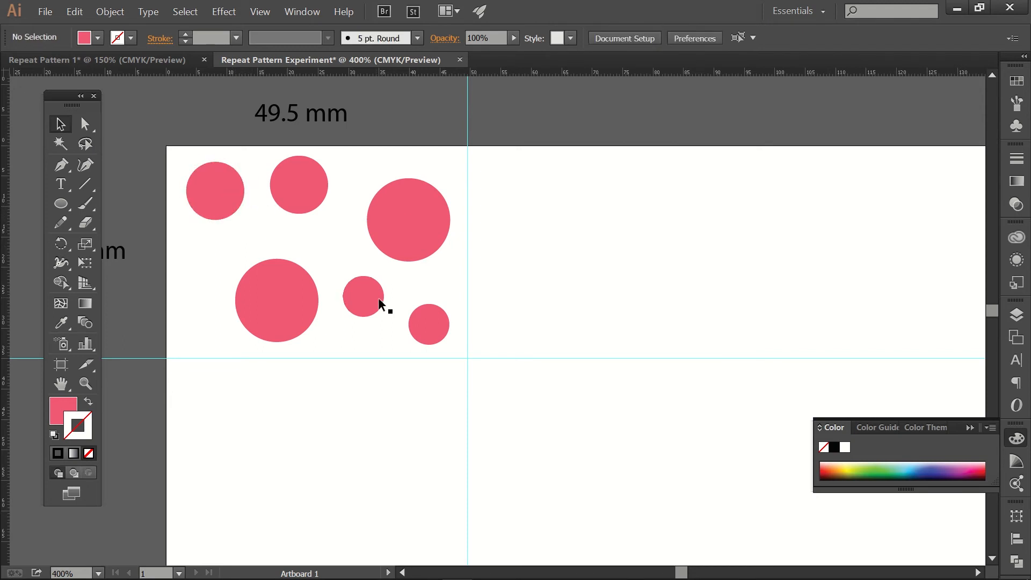
pyautogui.moveTo(365, 296); pyautogui.dragTo(421, 216)
pyautogui.click(232, 235)
pyautogui.click(360, 182)
# Fill the small circle on the right-hand large circle with light pink F294A6 and bring it to the front.
pyautogui.doubleClick(61, 408)
pyautogui.click(606, 215)
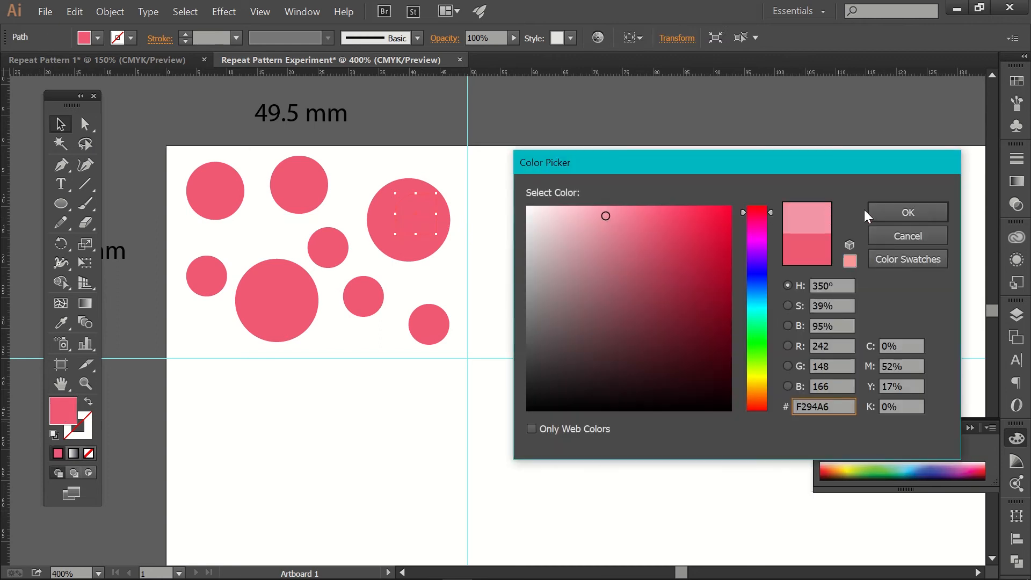
pyautogui.click(892, 212)
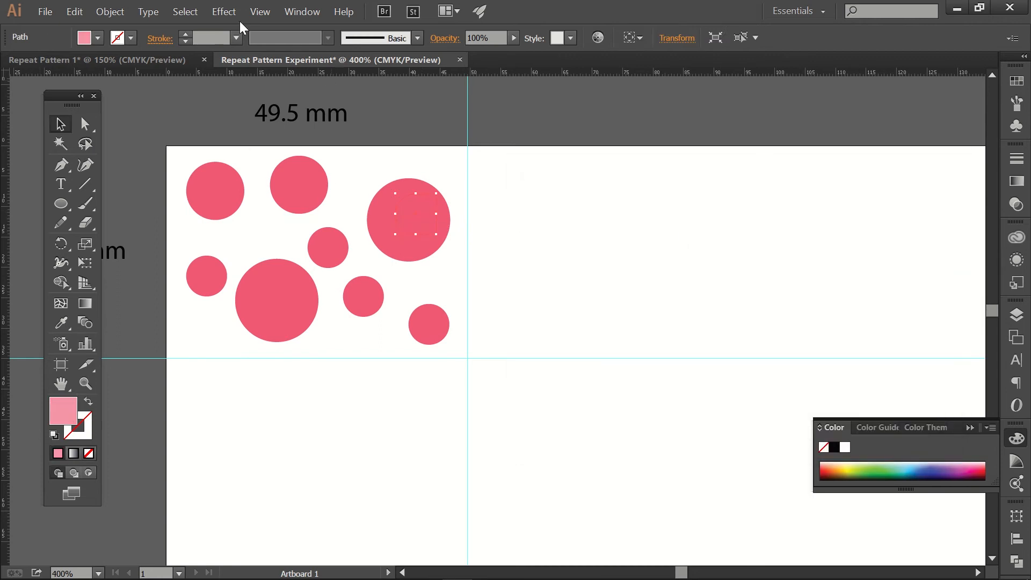
pyautogui.click(116, 11)
pyautogui.moveTo(185, 46)
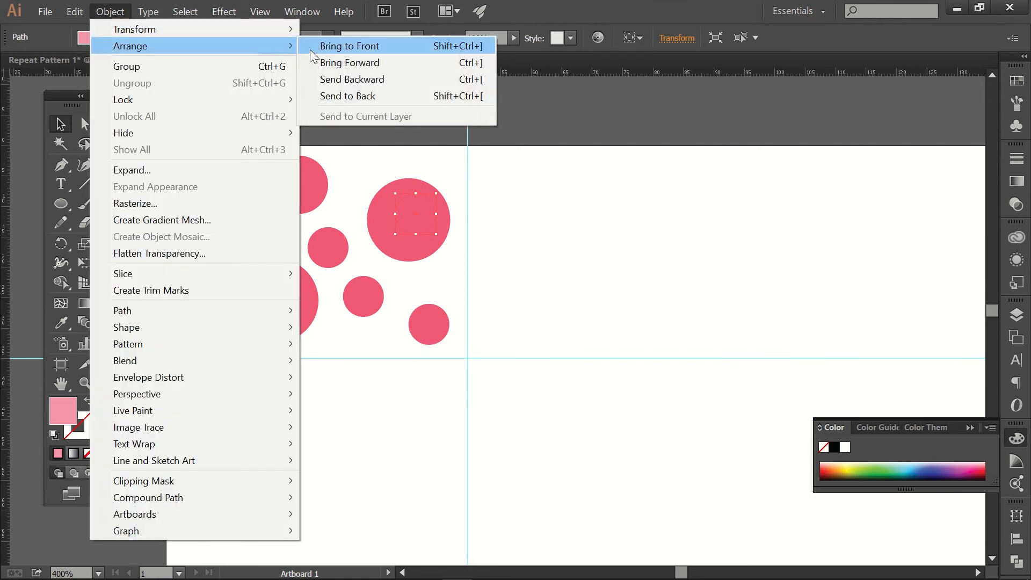
pyautogui.click(347, 45)
pyautogui.click(584, 217)
# Duplicate the light pink circle onto the lower large circle and onto the upper middle circle.
pyautogui.moveTo(427, 223); pyautogui.dragTo(305, 186)
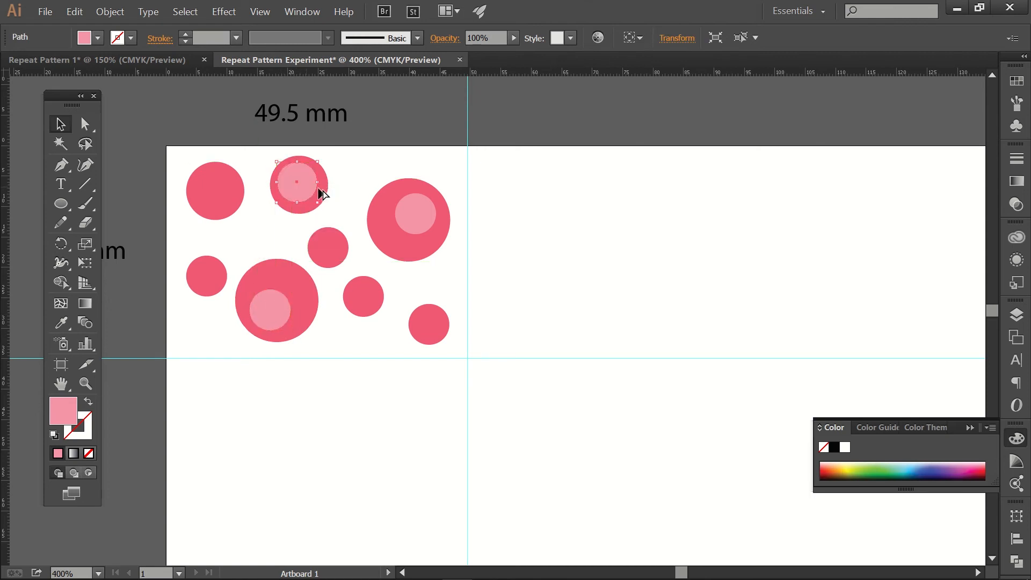
pyautogui.click(573, 220)
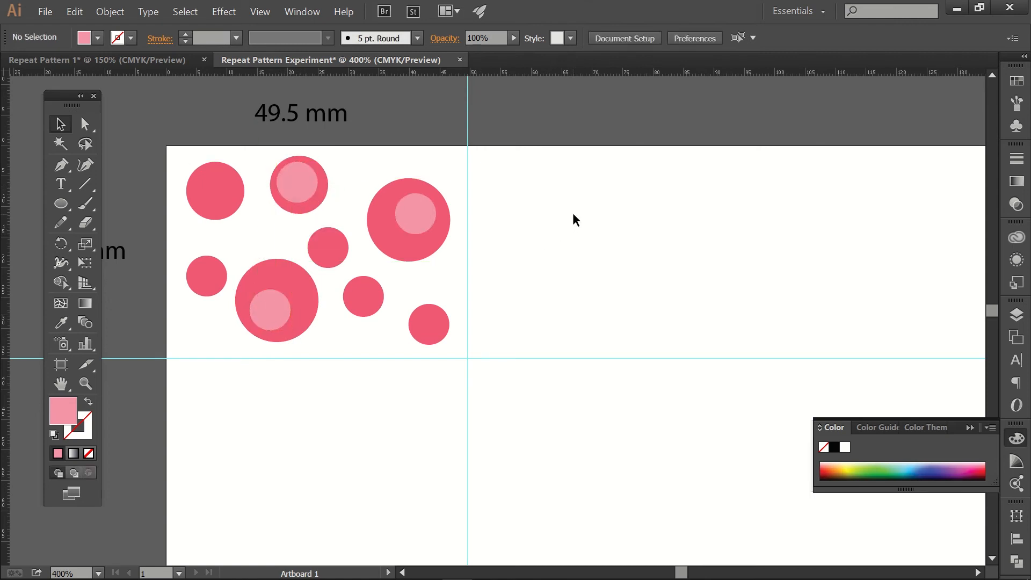
# Select all the circles in the tile and set the keyboard increment preference to 49.5 mm.
pyautogui.scroll(-2, 573, 215)
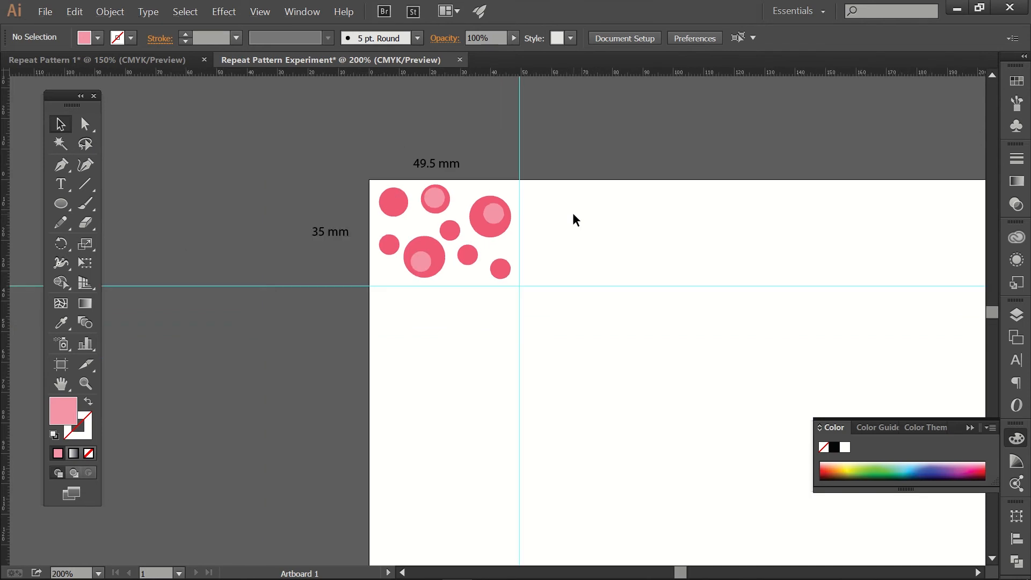
pyautogui.hscroll(1, 573, 215)
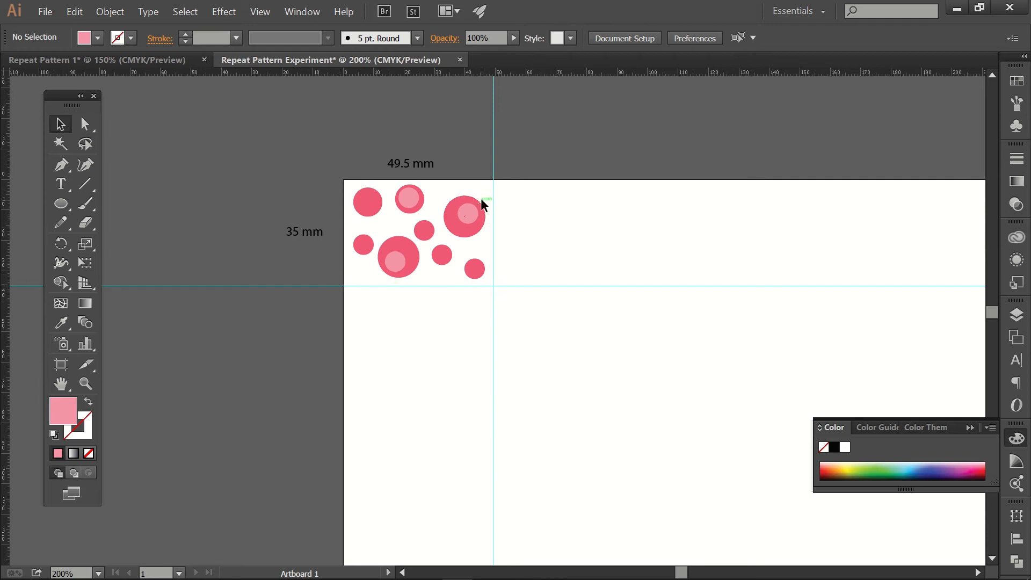
pyautogui.hotkey('ctrl', '-')
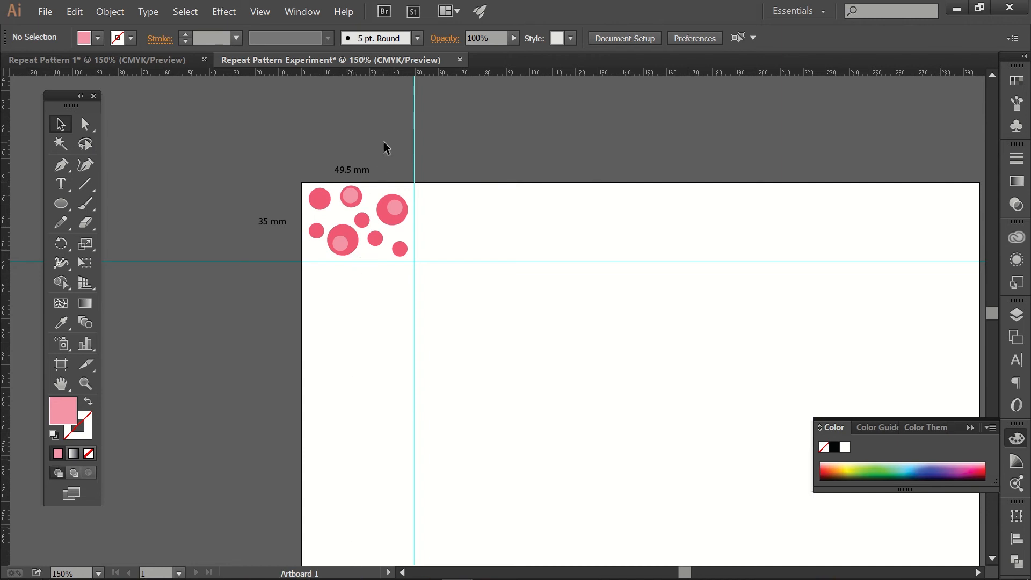
pyautogui.scroll(1, 398, 152)
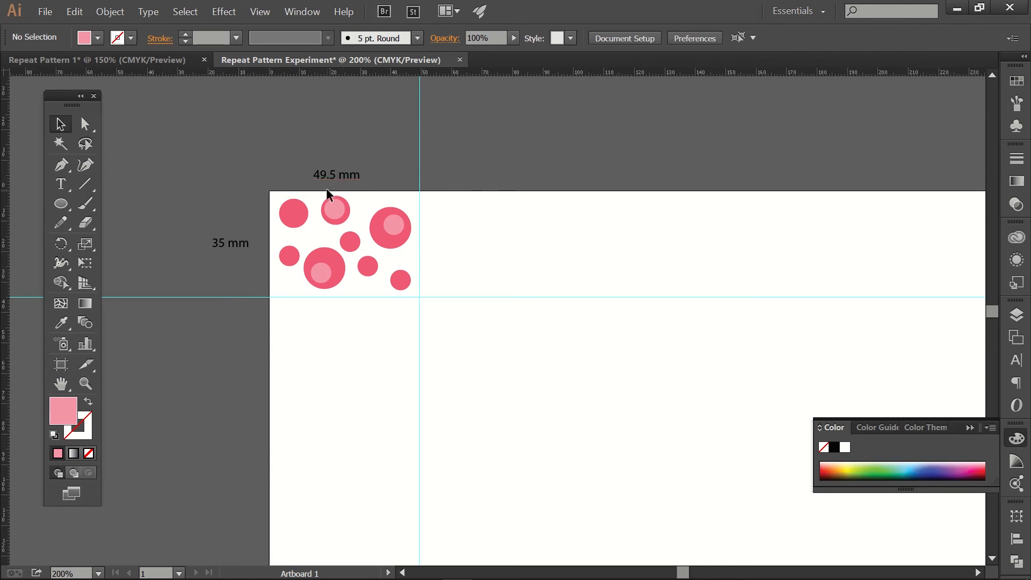
pyautogui.scroll(-1, 343, 190)
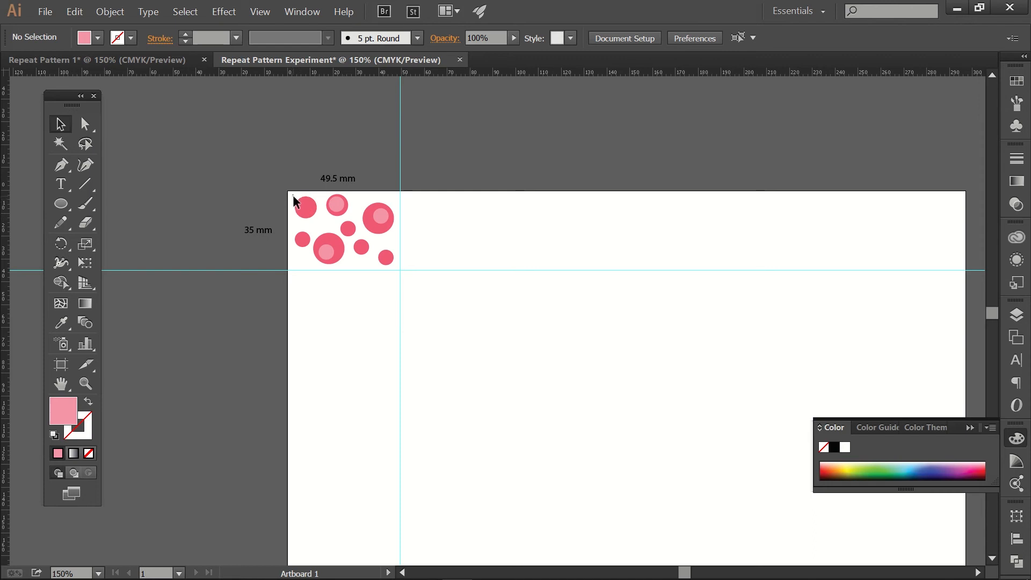
pyautogui.moveTo(328, 235); pyautogui.dragTo(394, 263)
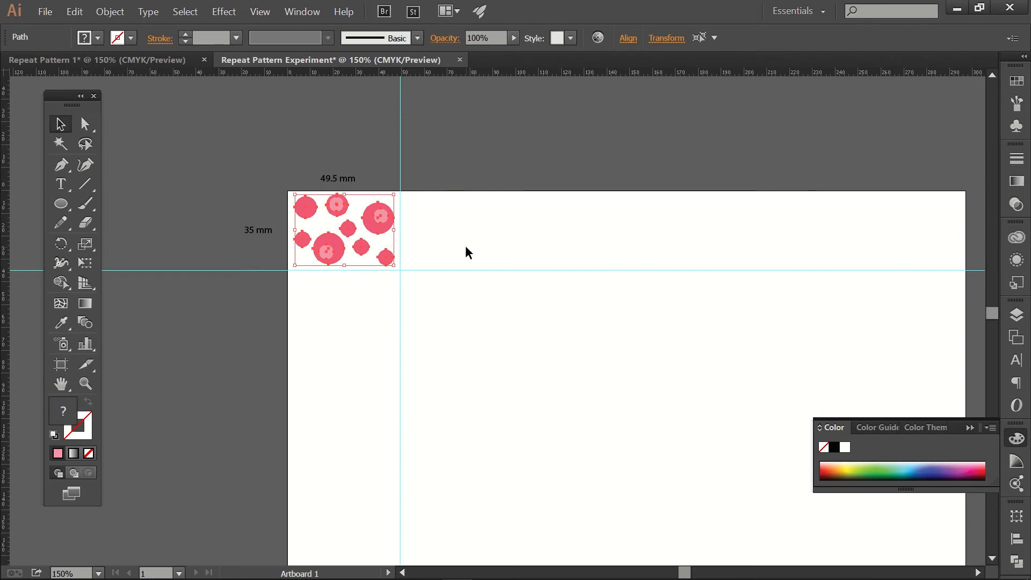
pyautogui.hotkey('ctrl', 'k')
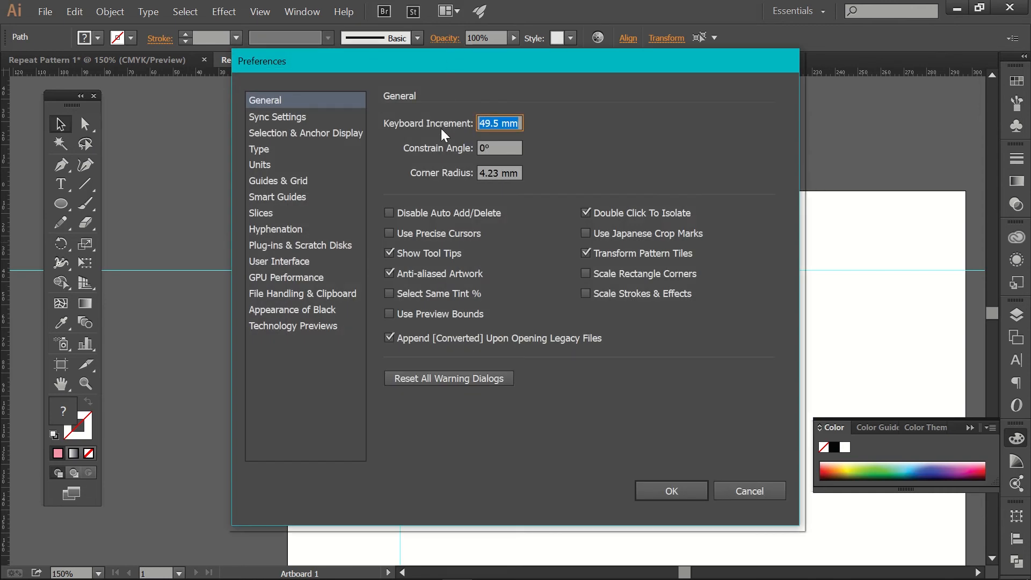
pyautogui.moveTo(466, 62); pyautogui.dragTo(643, 79)
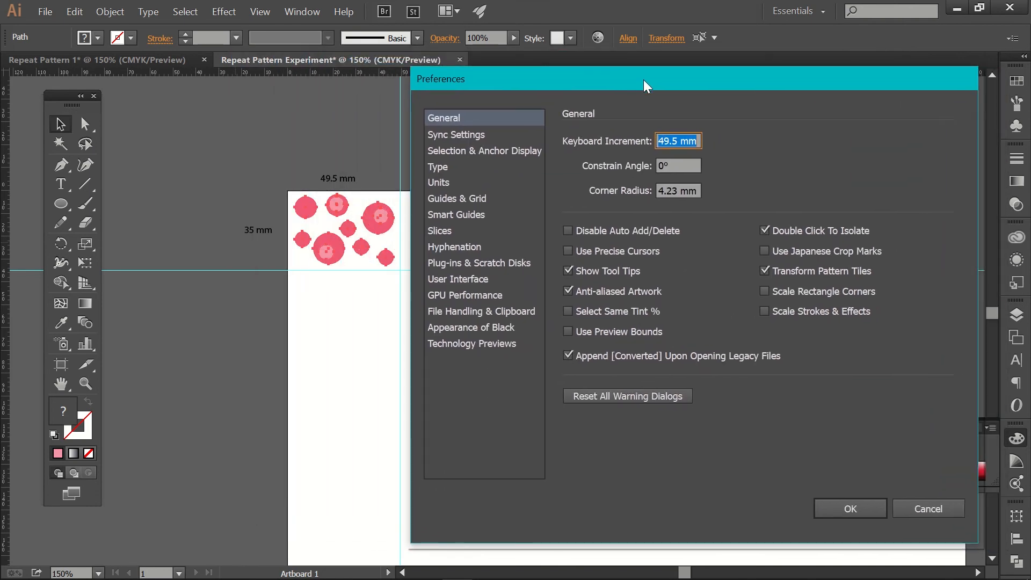
pyautogui.click(699, 142)
pyautogui.click(851, 509)
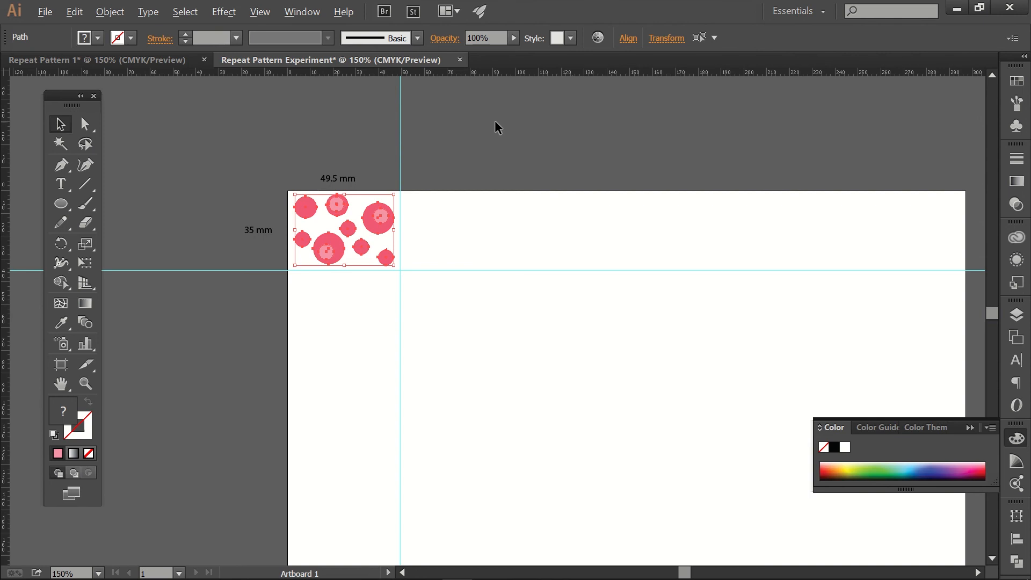
# Duplicate the selected circle tile five times to the right at 49.5 mm intervals to fill the artboard's first row.
pyautogui.hotkey('ctrl', 'd')
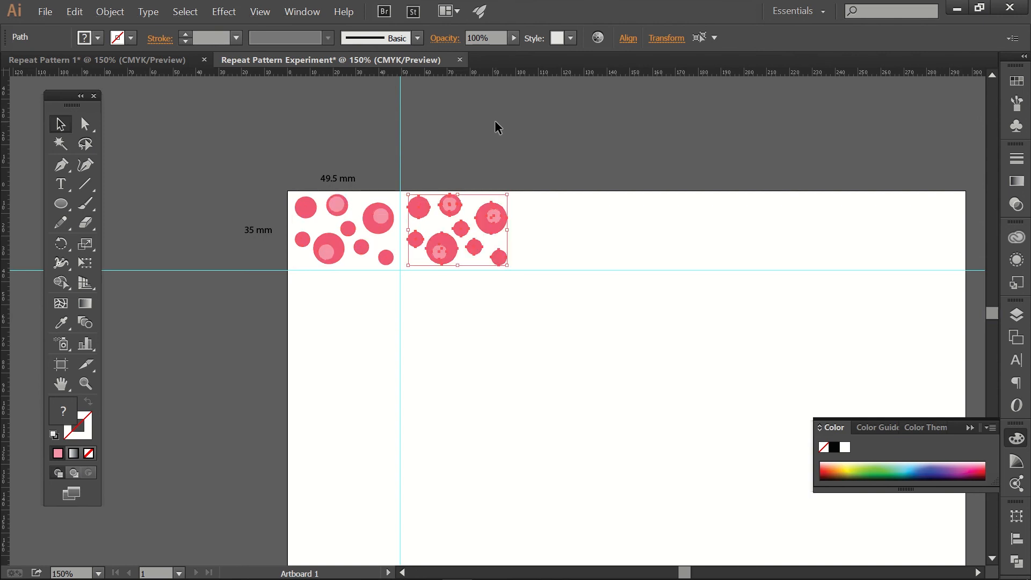
pyautogui.hotkey('ctrl', 'd')
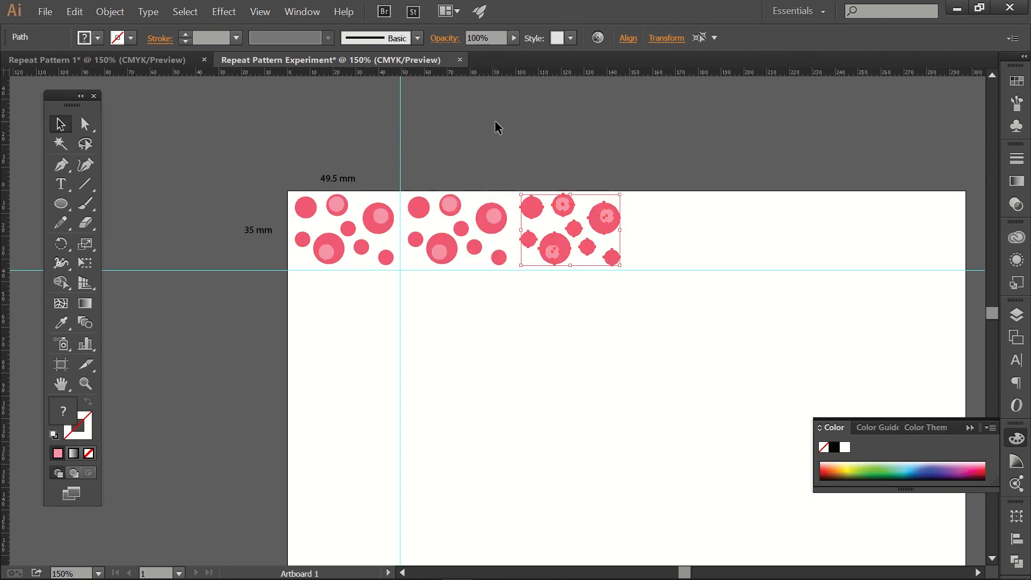
pyautogui.hotkey('ctrl', 'd')
pyautogui.hotkey('ctrl', 'd')
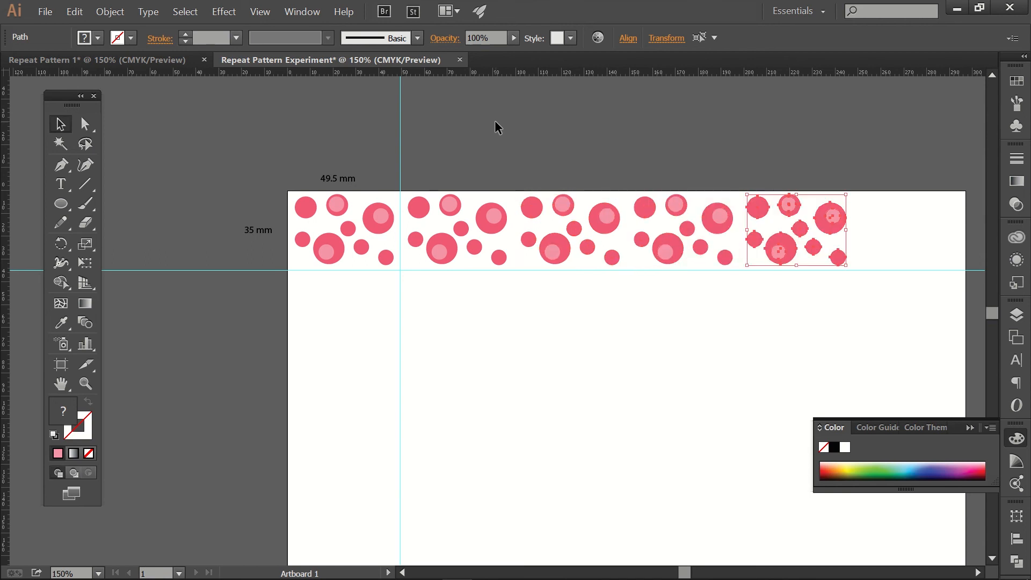
pyautogui.hotkey('ctrl', 'd')
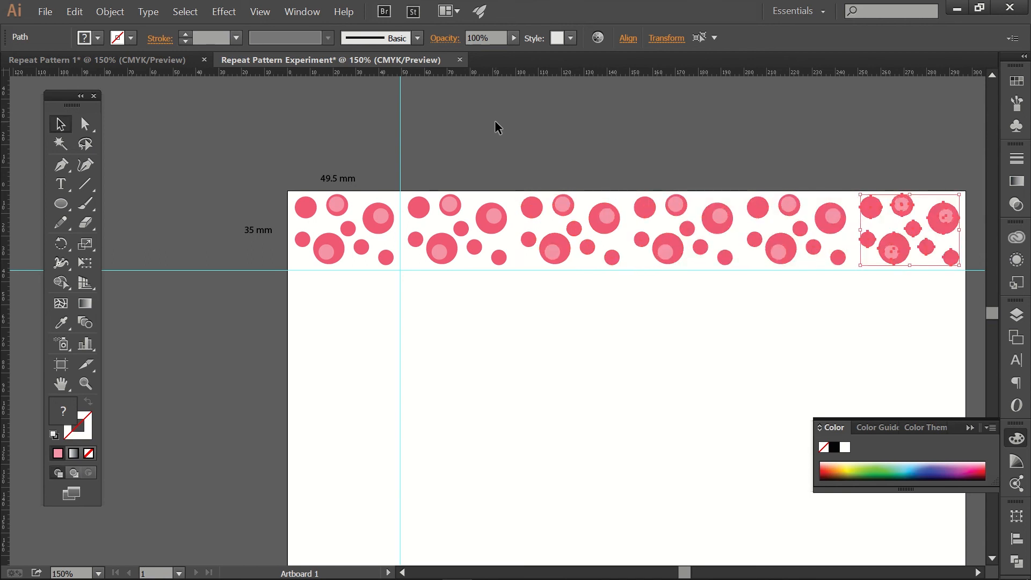
pyautogui.click(496, 122)
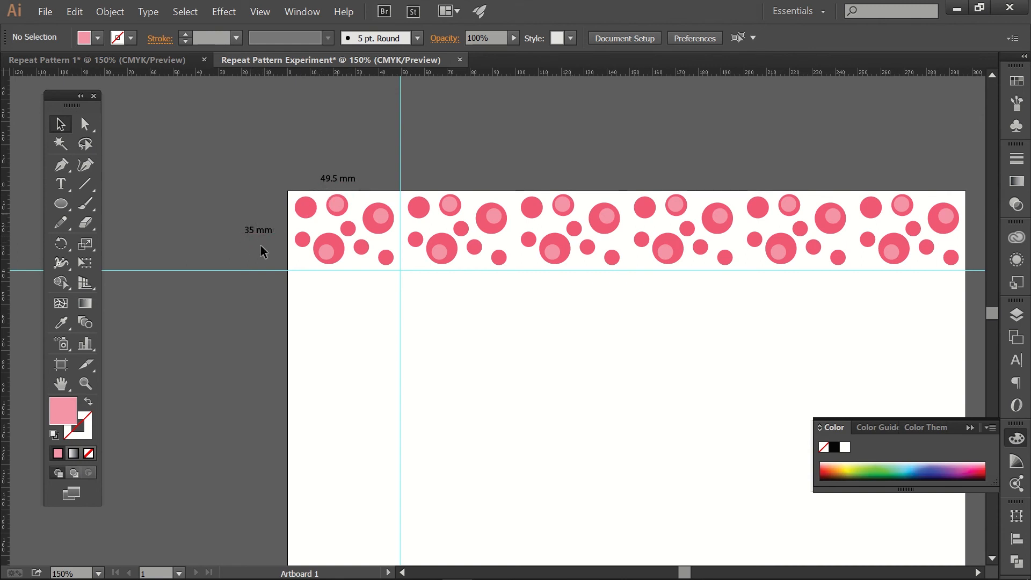
# Select all the circles in the first row and set the keyboard increment preference to 35 mm.
pyautogui.moveTo(292, 208); pyautogui.dragTo(954, 261)
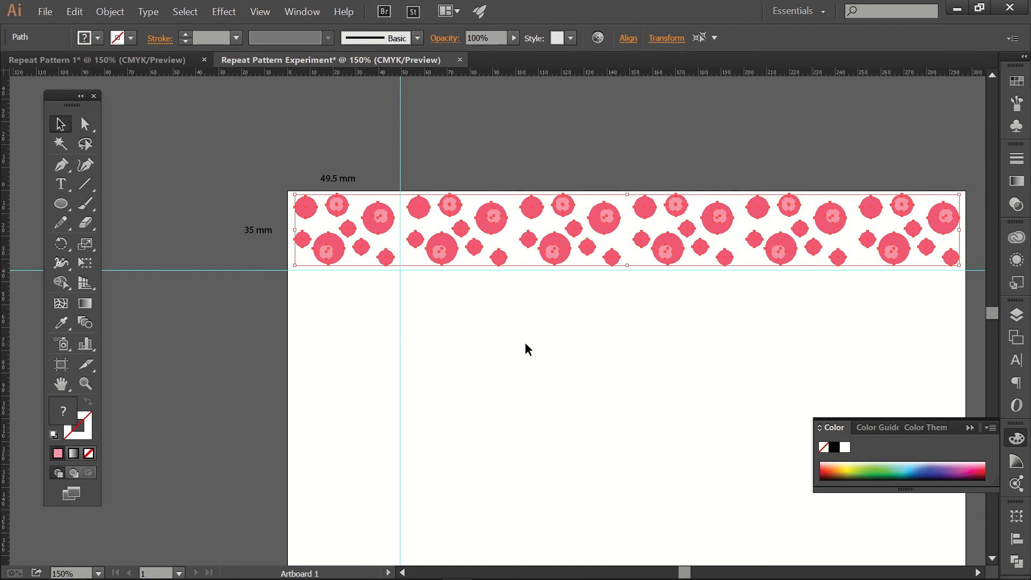
pyautogui.hotkey('ctrl', 'k')
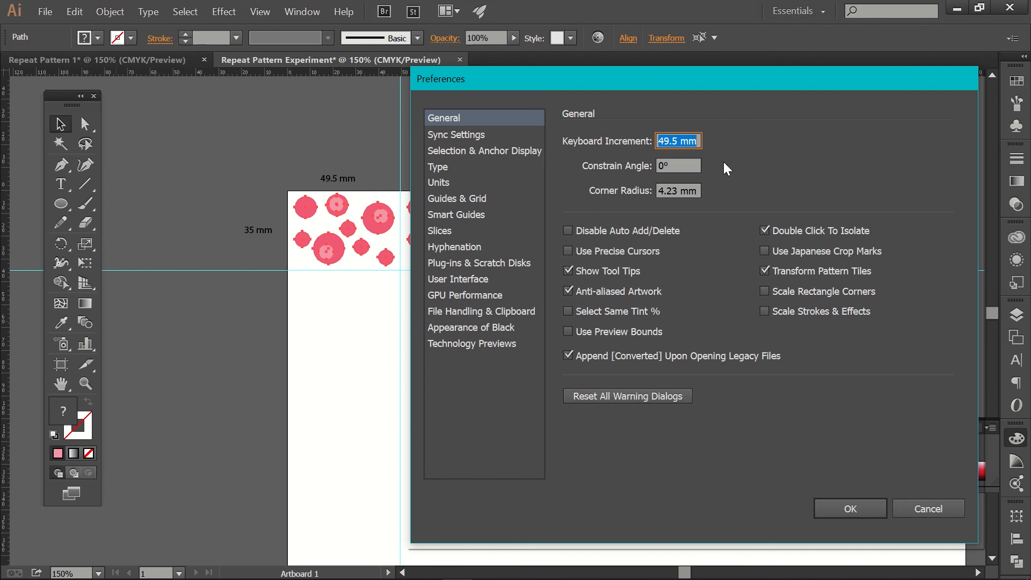
pyautogui.moveTo(678, 141); pyautogui.dragTo(654, 143)
pyautogui.write('35')
pyautogui.click(851, 508)
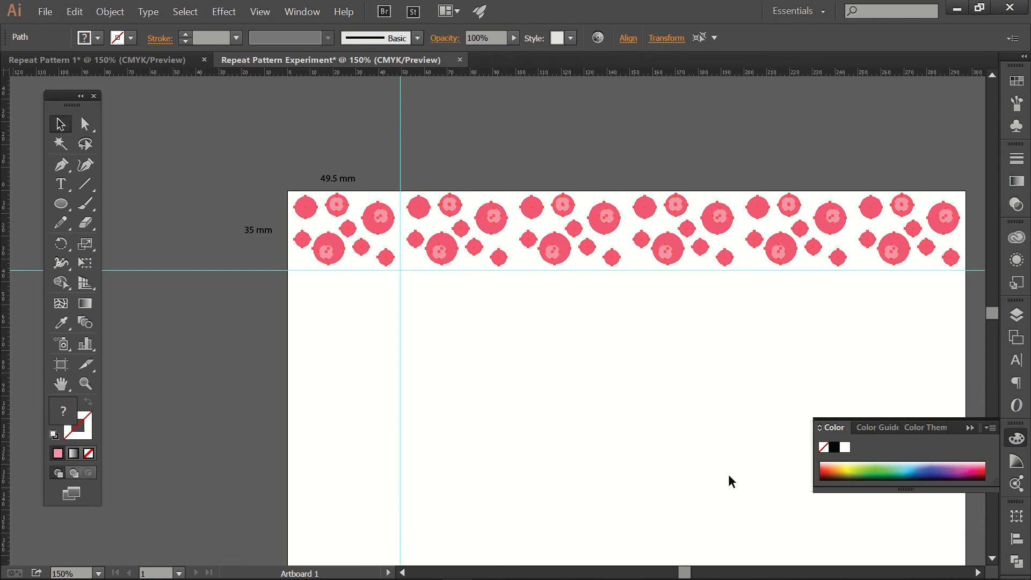
# Duplicate the row of circles five times downward at 35 mm intervals to fill the artboard's height.
pyautogui.scroll(-2, 701, 338)
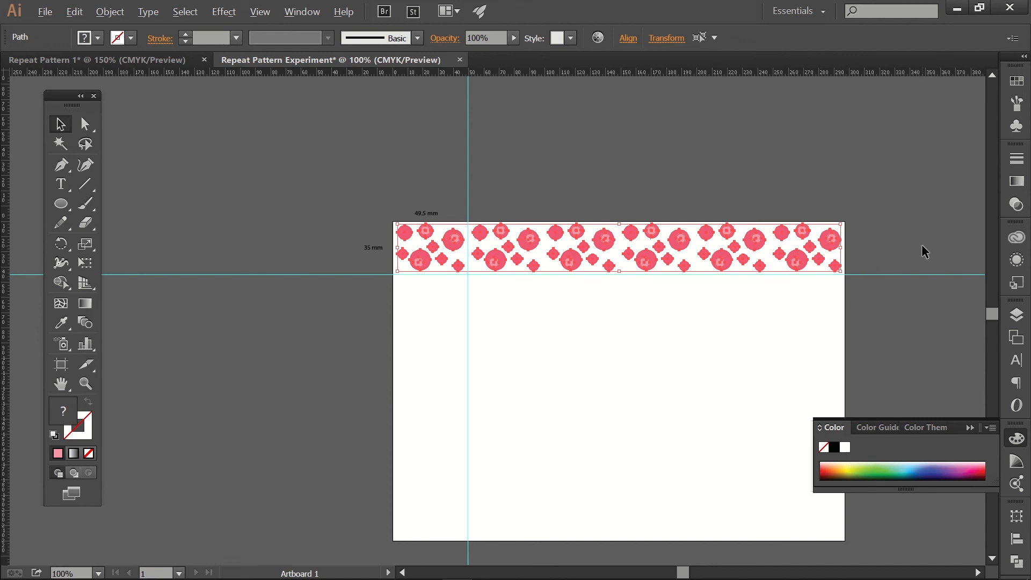
pyautogui.hotkey('ctrl', 'd')
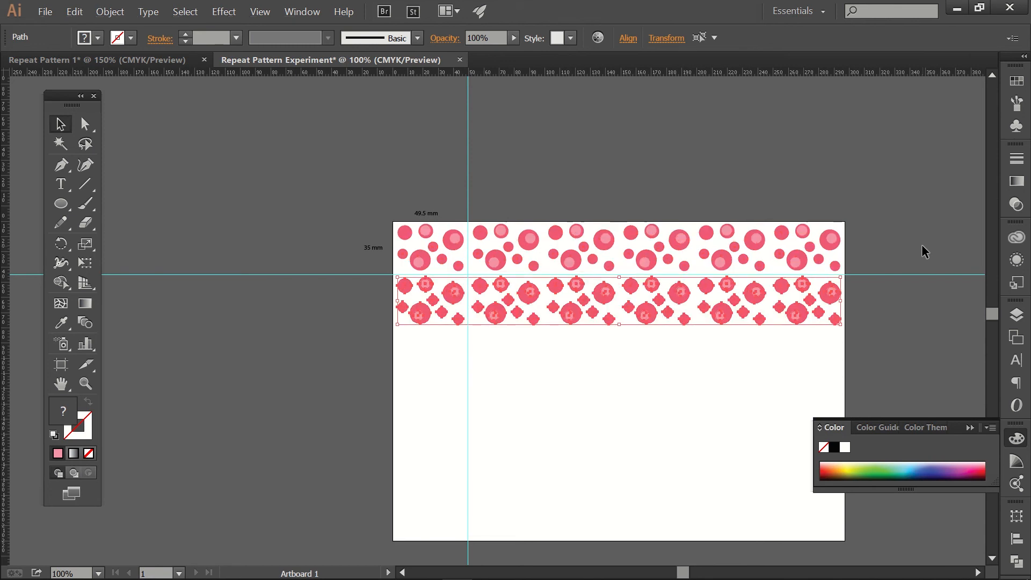
pyautogui.hotkey('ctrl', 'd')
pyautogui.hotkey('ctrl', 'd')
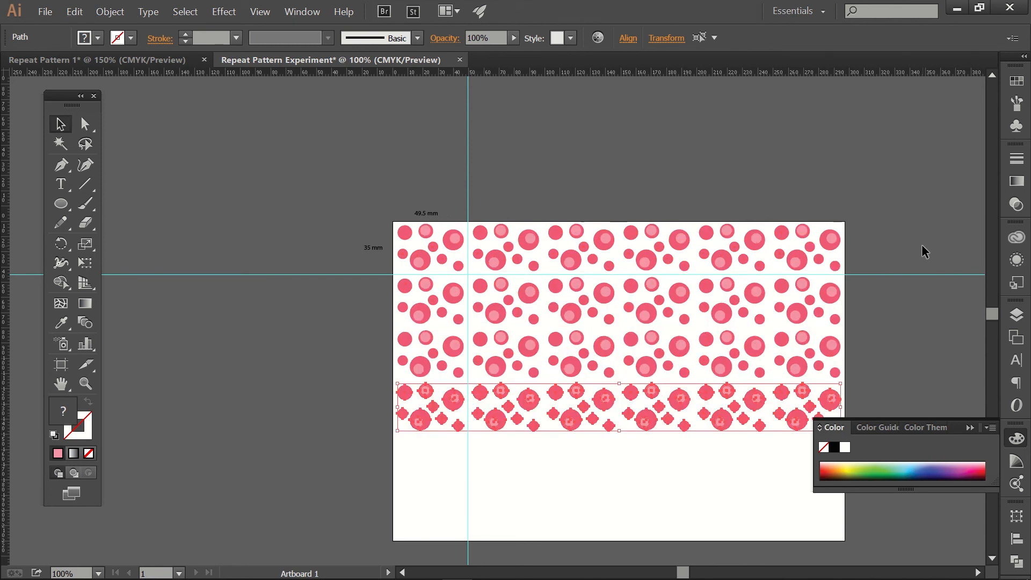
pyautogui.hotkey('ctrl', 'd')
pyautogui.hotkey('ctrl', 'd')
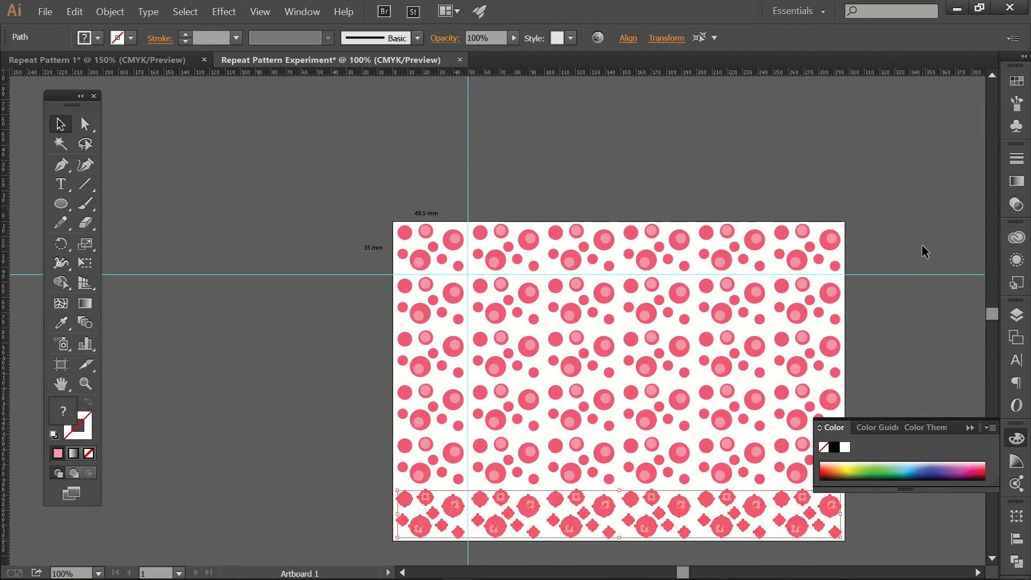
pyautogui.click(870, 217)
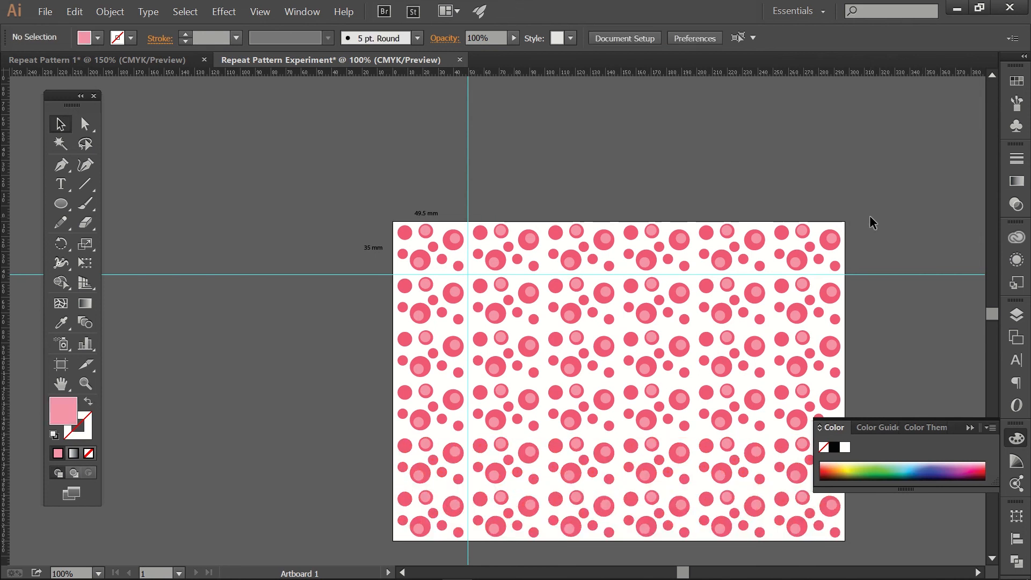
# Collapse the colour settings and delete the 49.5 mm and 35 mm text labels beside the artboard.
pyautogui.scroll(-2, 870, 217)
pyautogui.hscroll(4, 870, 218)
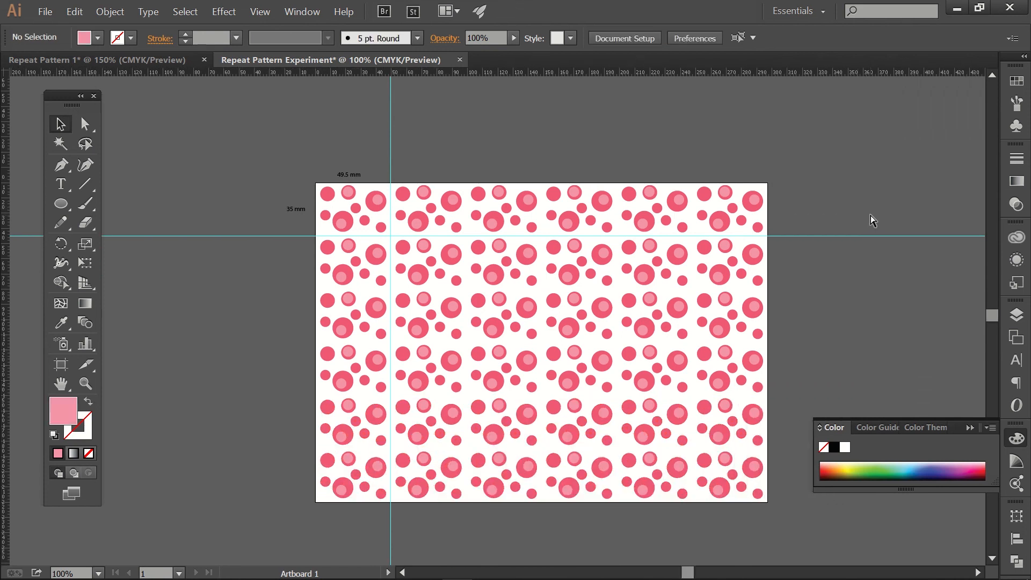
pyautogui.click(970, 427)
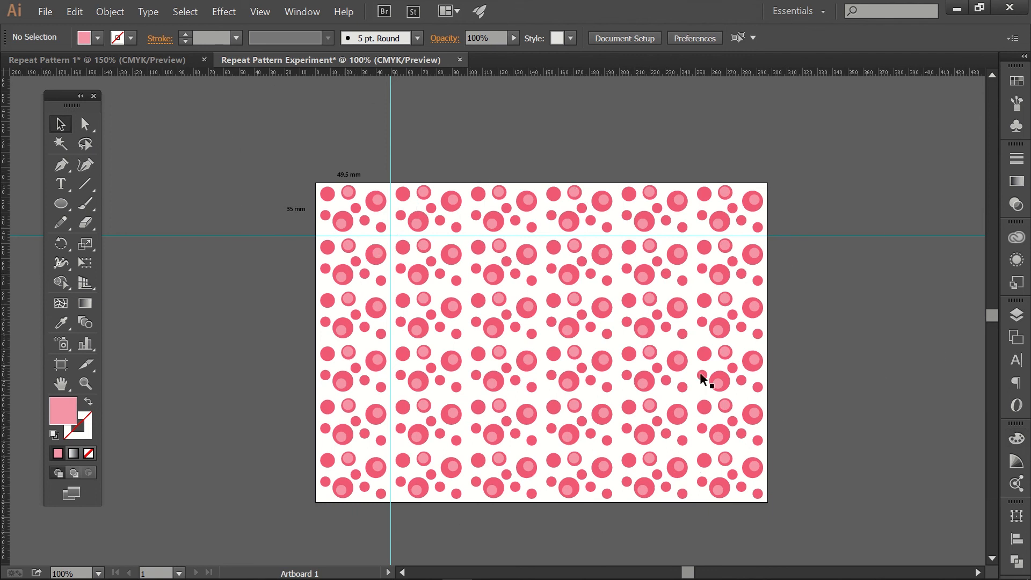
pyautogui.click(354, 175)
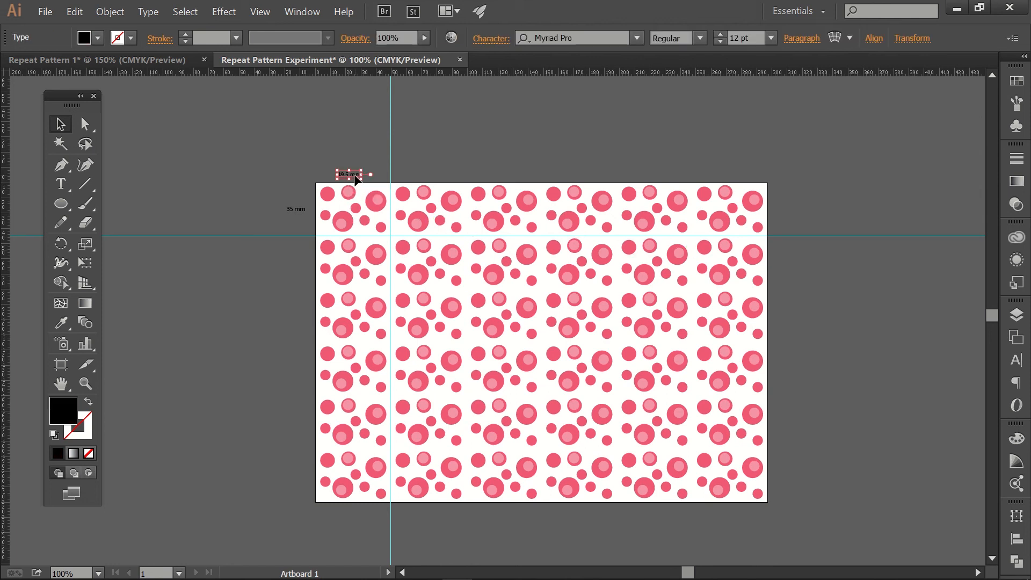
pyautogui.press('Delete')
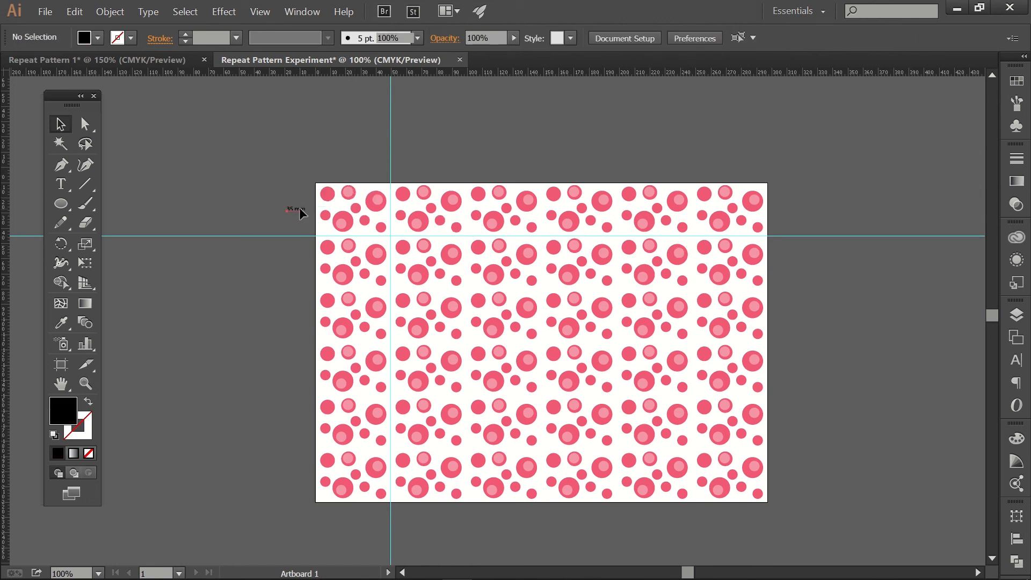
pyautogui.click(297, 210)
pyautogui.press('Delete')
# Clear all guides from the document.
pyautogui.click(269, 14)
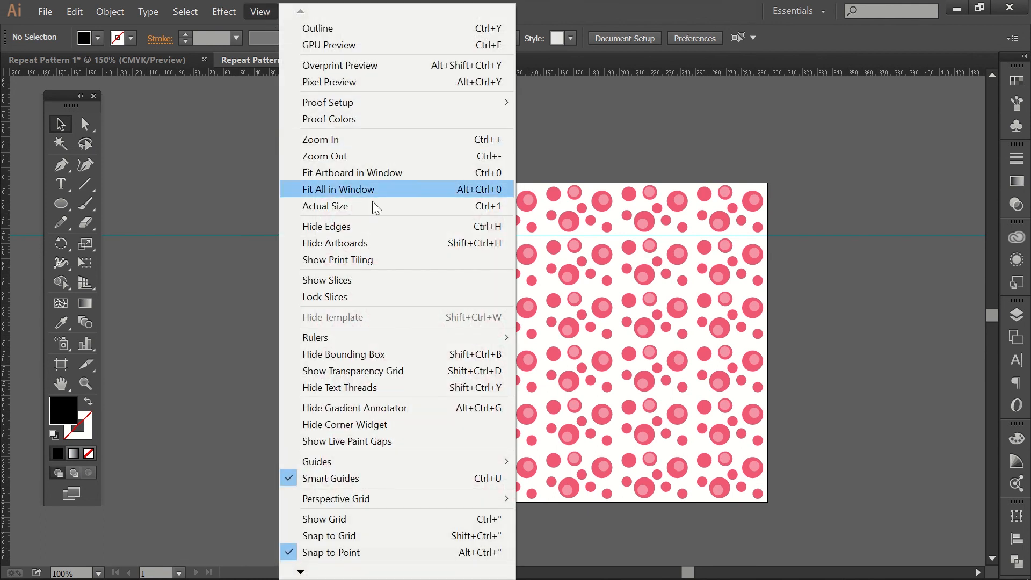
pyautogui.moveTo(424, 460)
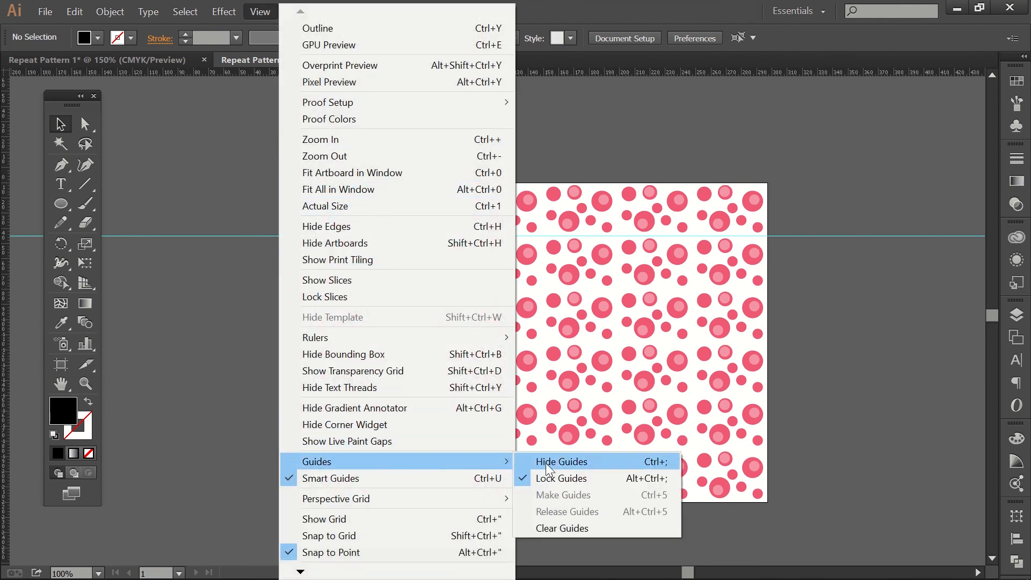
pyautogui.click(610, 527)
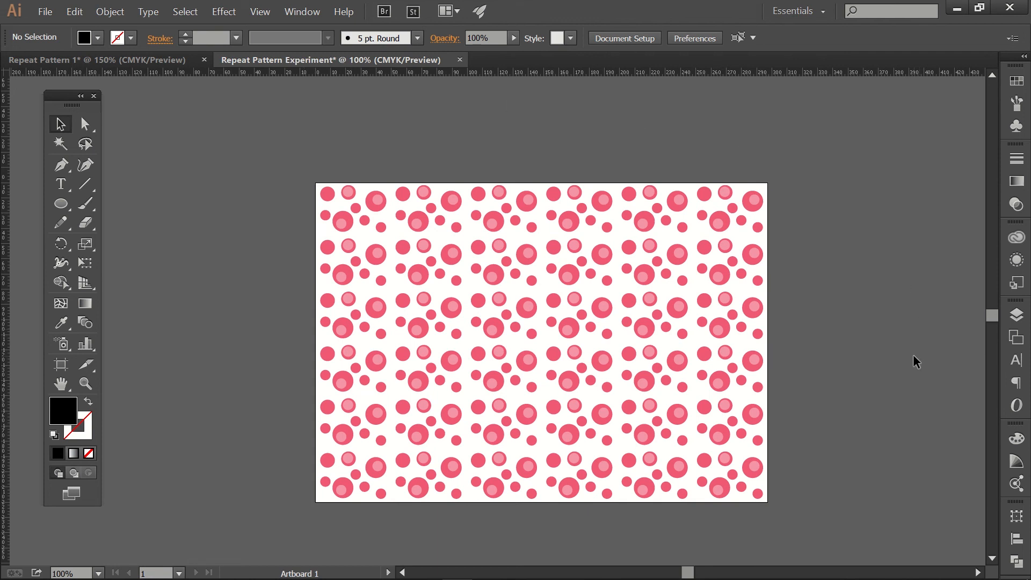
# Show the document's layers and make the Background layer active.
pyautogui.click(1017, 315)
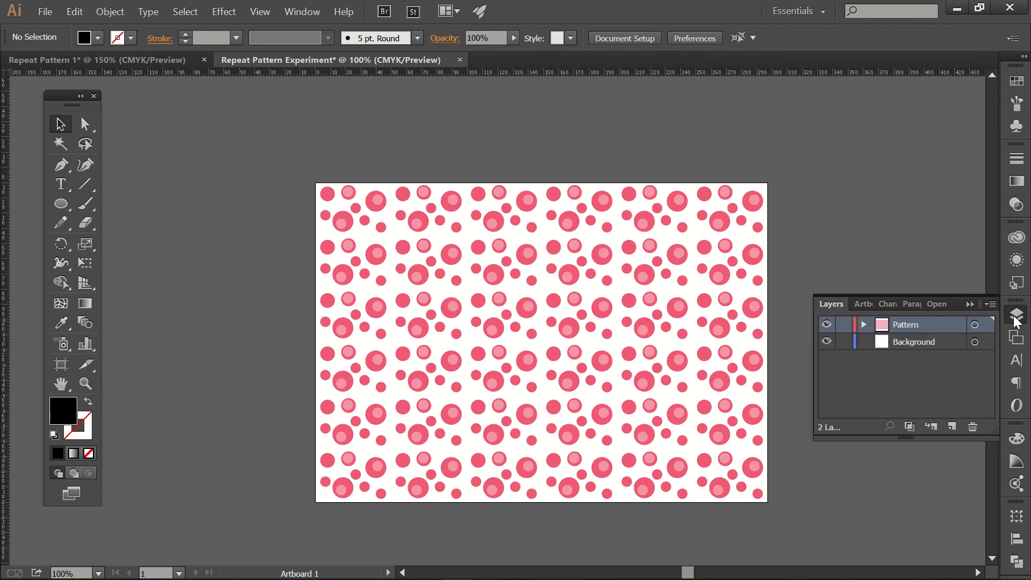
pyautogui.click(293, 13)
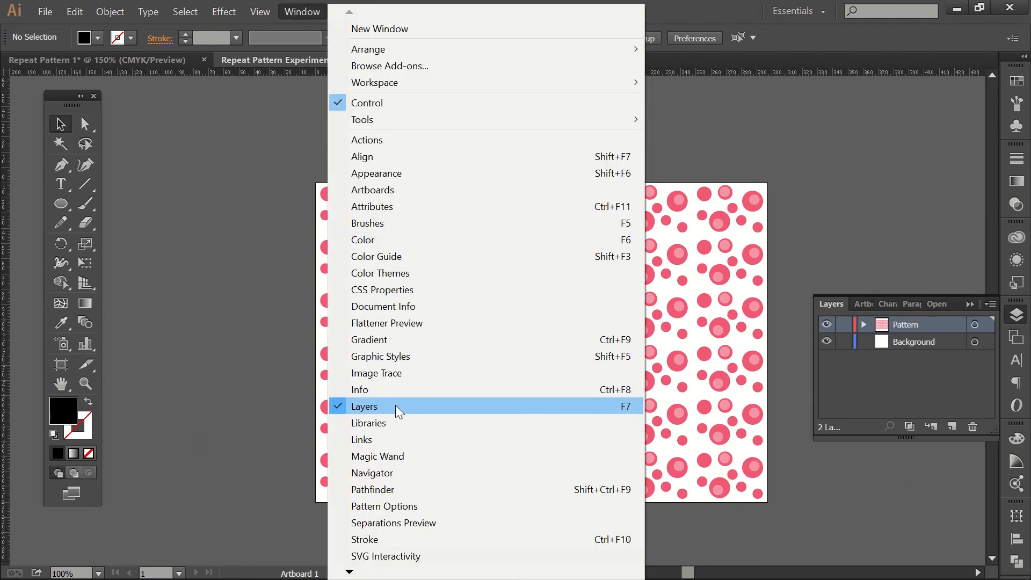
pyautogui.click(695, 2)
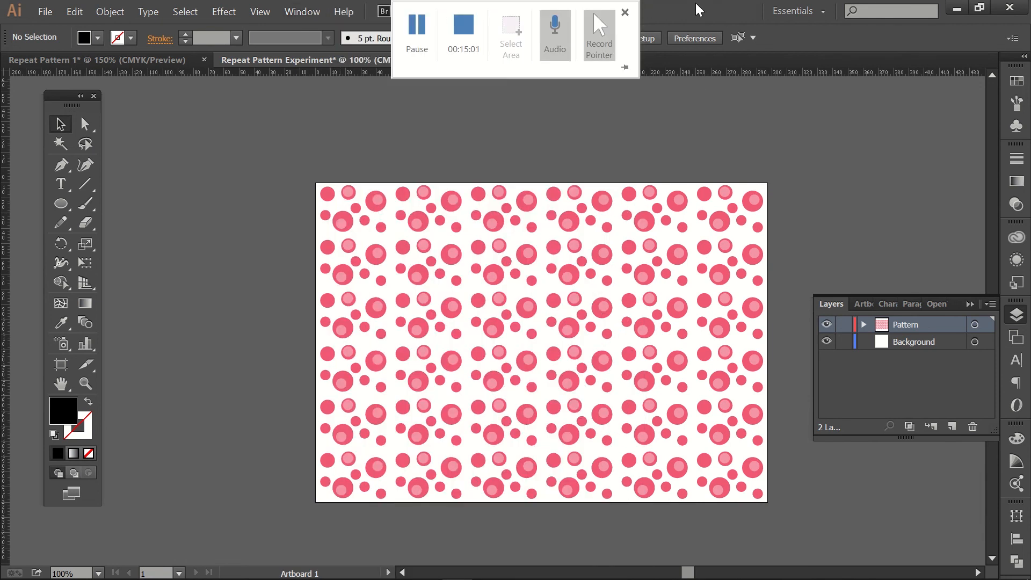
pyautogui.click(934, 343)
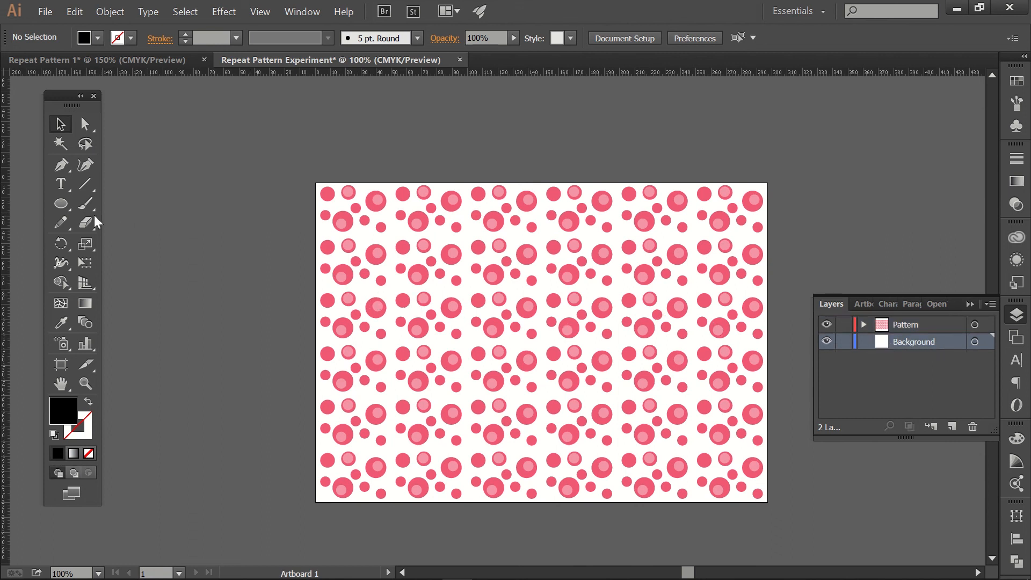
# Draw a 297 x 210 mm rectangle on the Background layer, covering the whole artboard from corner to corner.
pyautogui.click(60, 205)
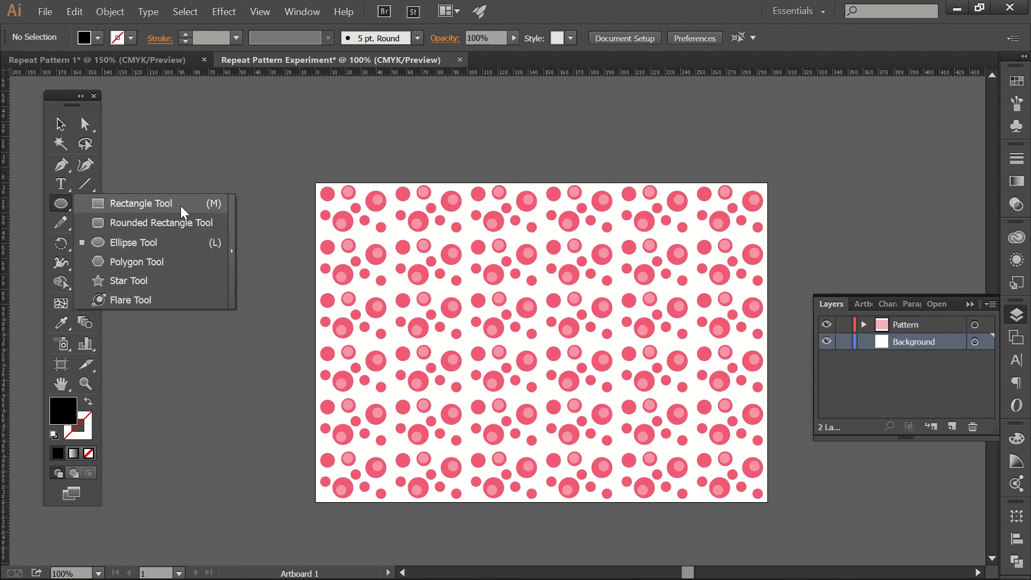
pyautogui.click(180, 205)
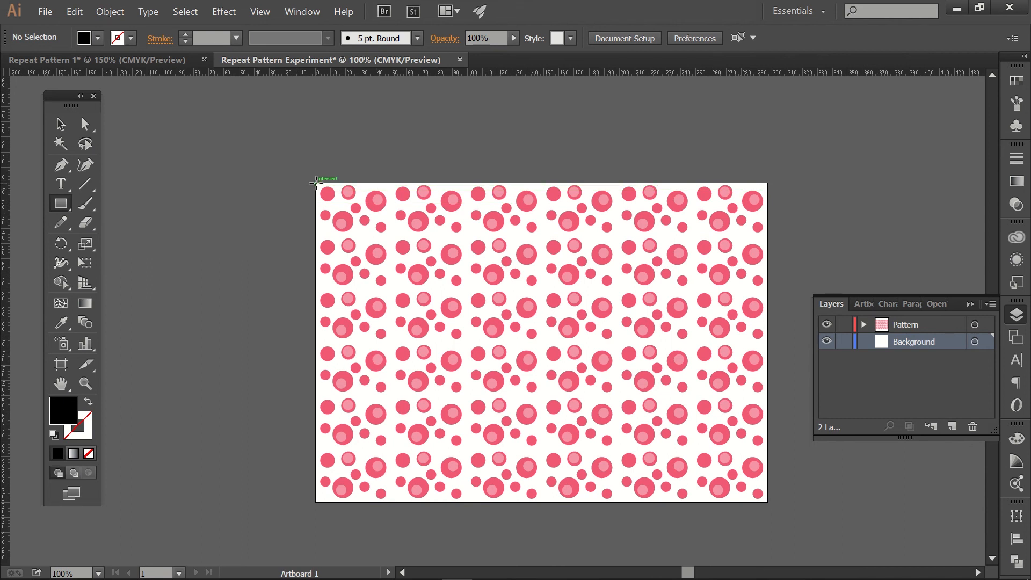
pyautogui.moveTo(316, 183); pyautogui.dragTo(767, 502)
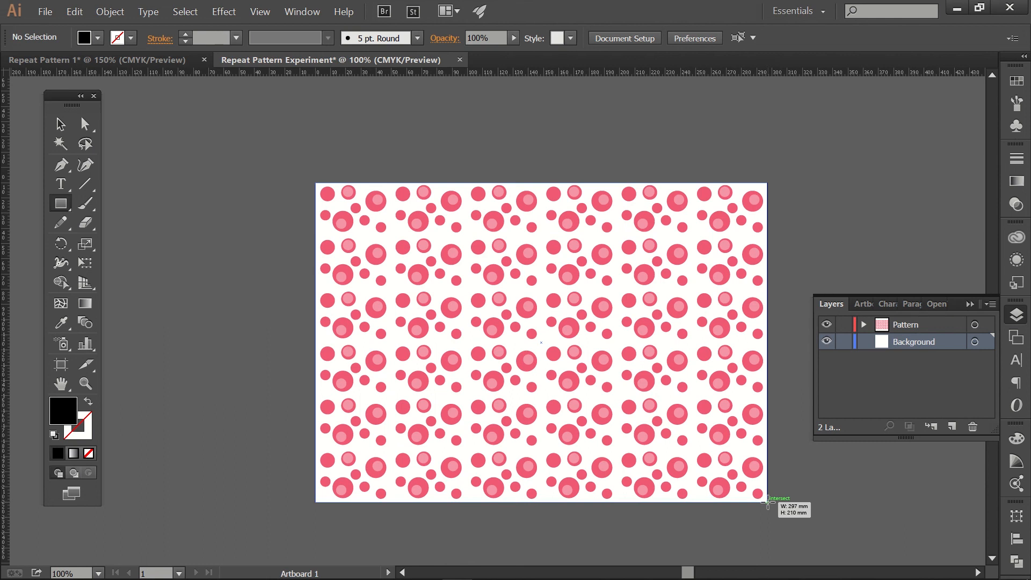
pyautogui.moveTo(768, 502); pyautogui.dragTo(768, 503)
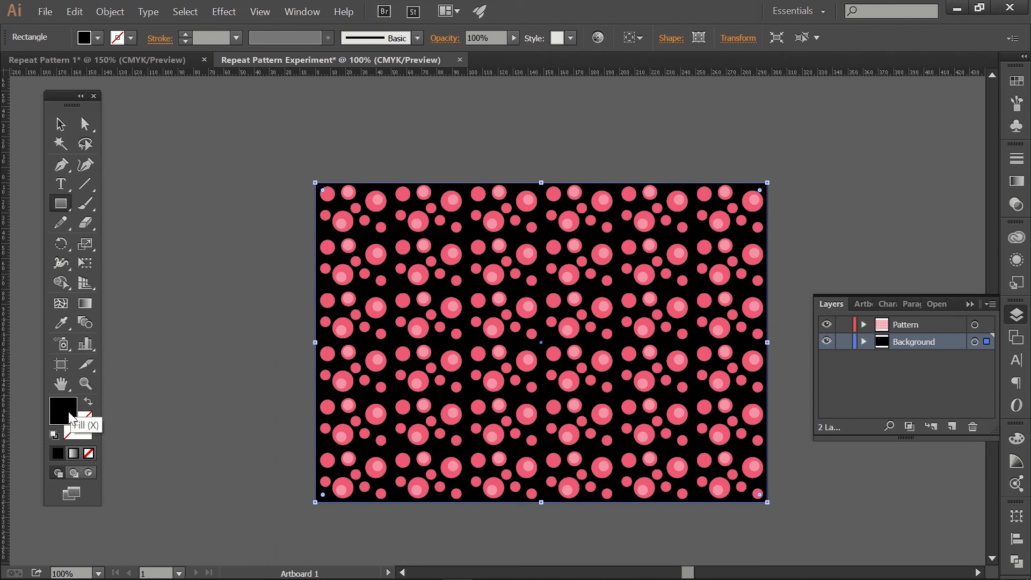
# Fill the background rectangle with dark maroon 512431 and deselect it.
pyautogui.doubleClick(63, 418)
pyautogui.moveTo(581, 339); pyautogui.dragTo(641, 346)
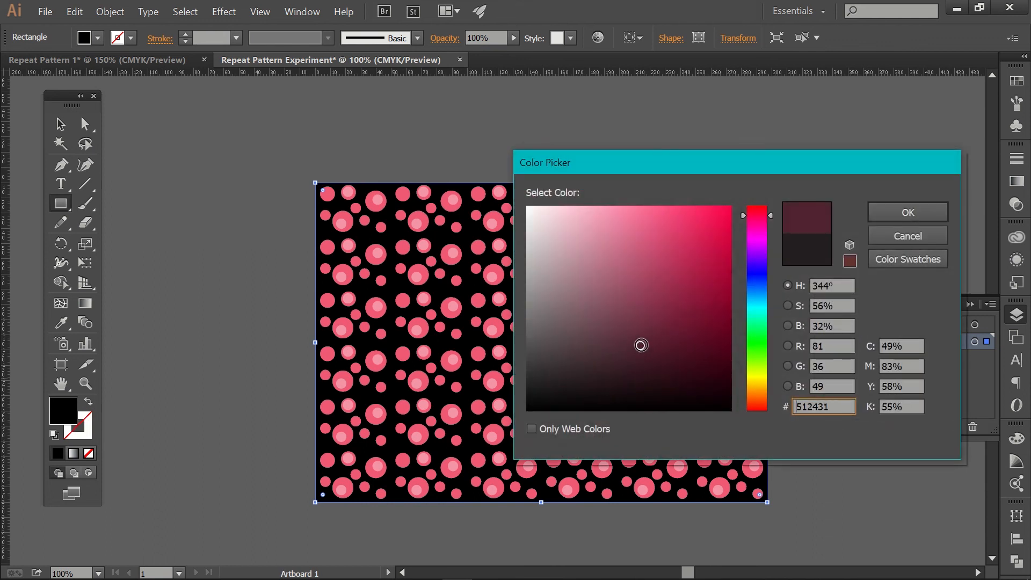
pyautogui.click(908, 212)
pyautogui.click(60, 124)
pyautogui.click(391, 131)
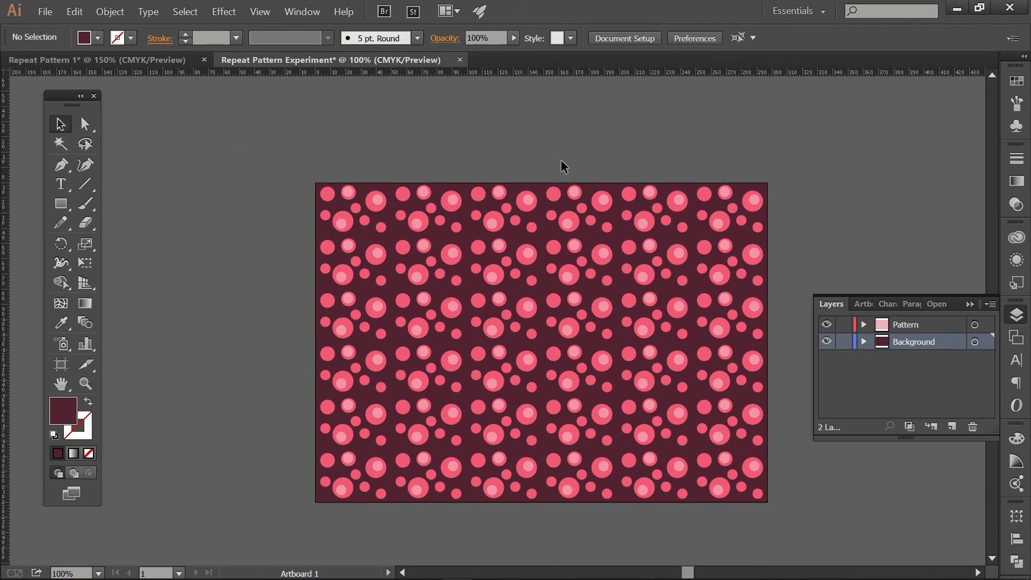